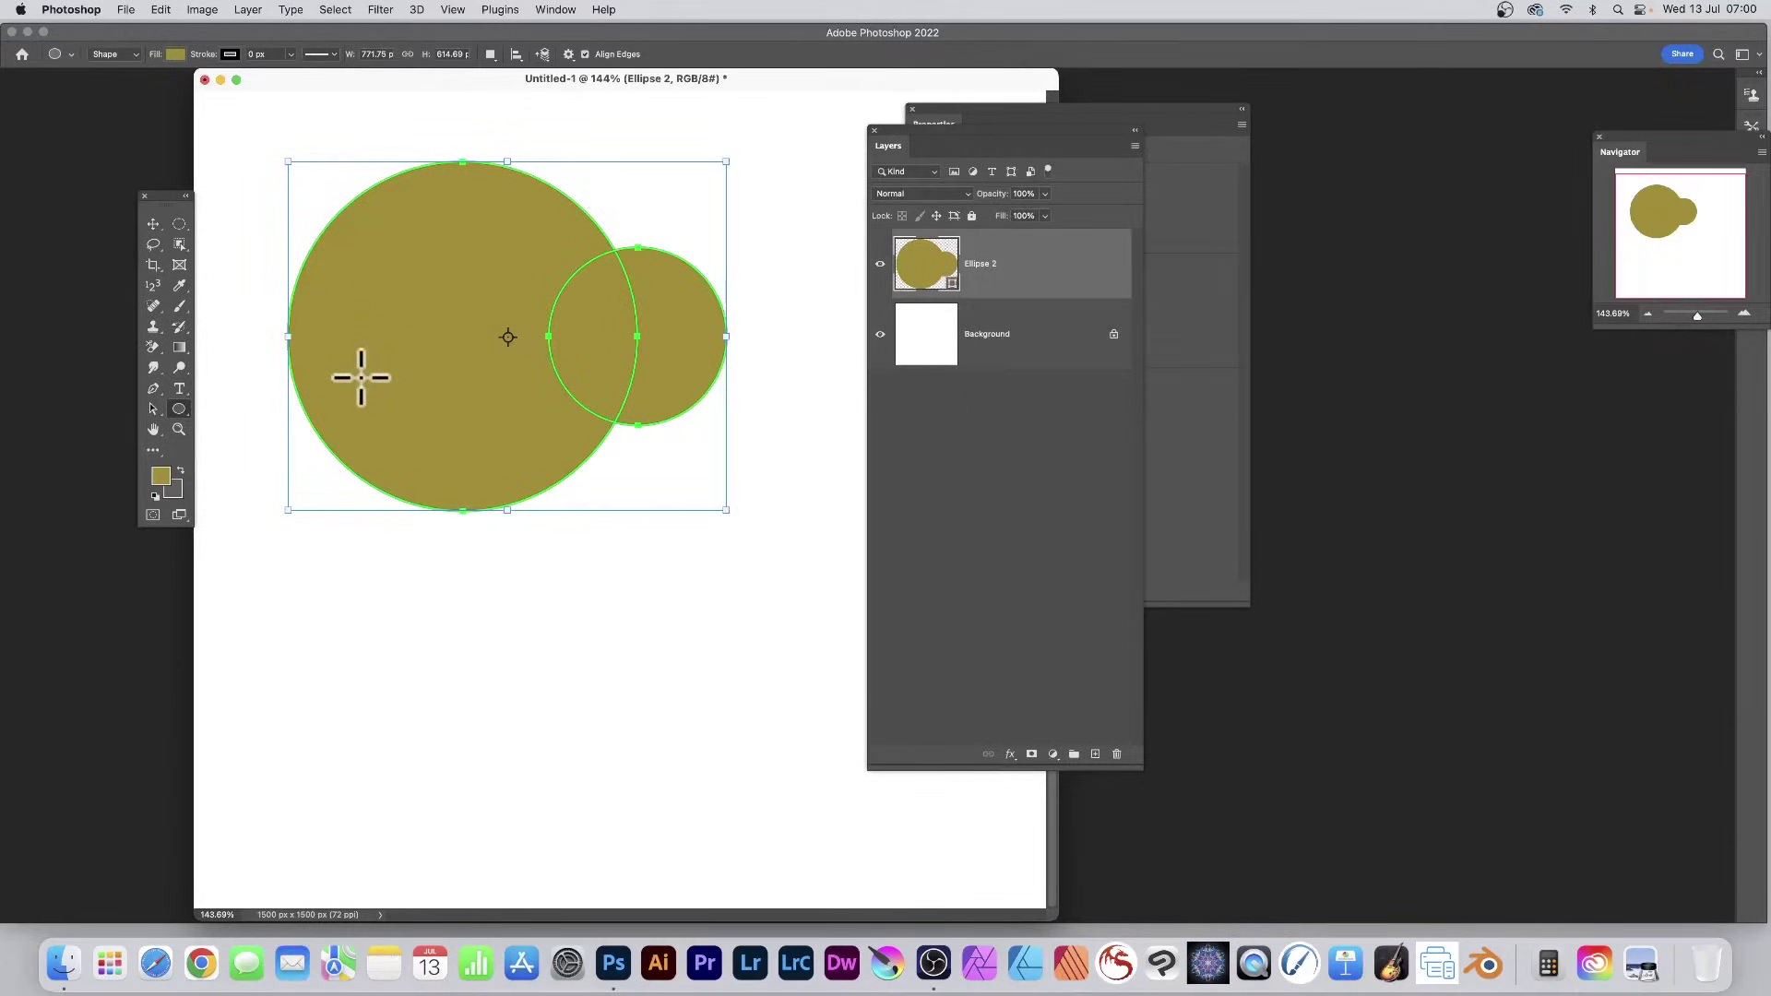
# Delete the merged shape layer, then draw a large olive circle and a smaller overlapping circle with the Ellipse Tool.
pyautogui.press('BackSpace')
pyautogui.rightClick(181, 409)
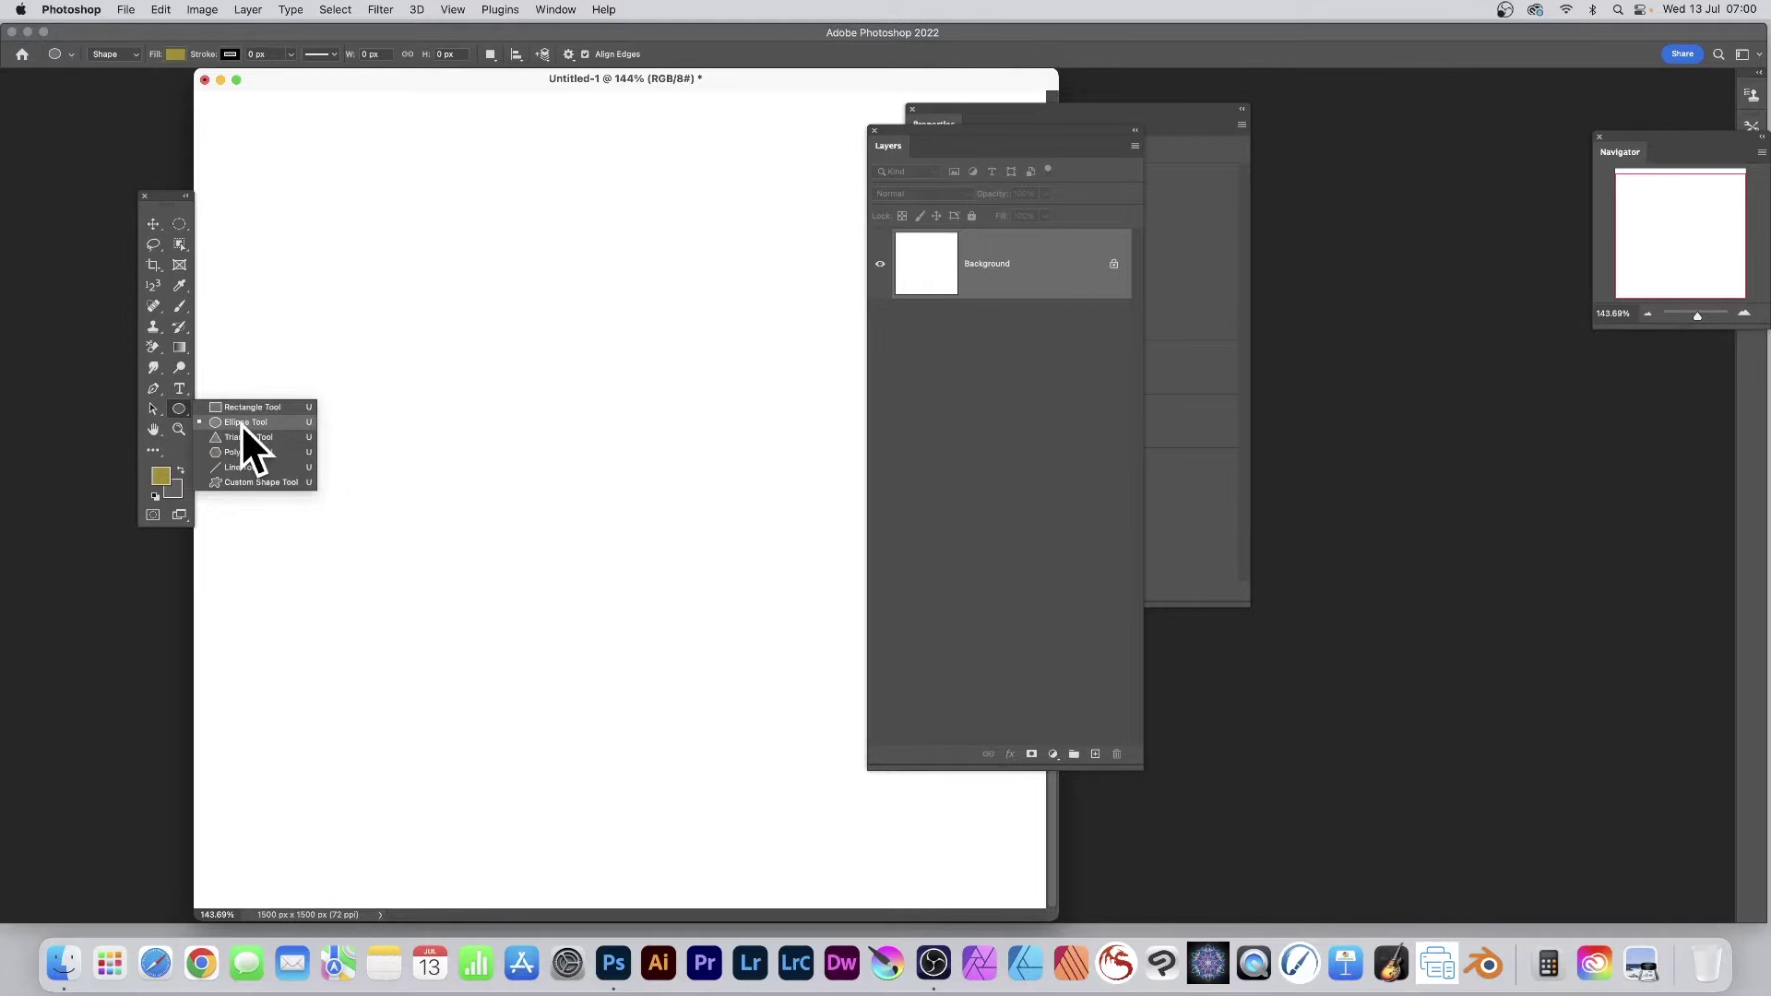
pyautogui.click(241, 424)
pyautogui.moveTo(294, 209); pyautogui.dragTo(586, 499)
pyautogui.moveTo(703, 263); pyautogui.dragTo(539, 424)
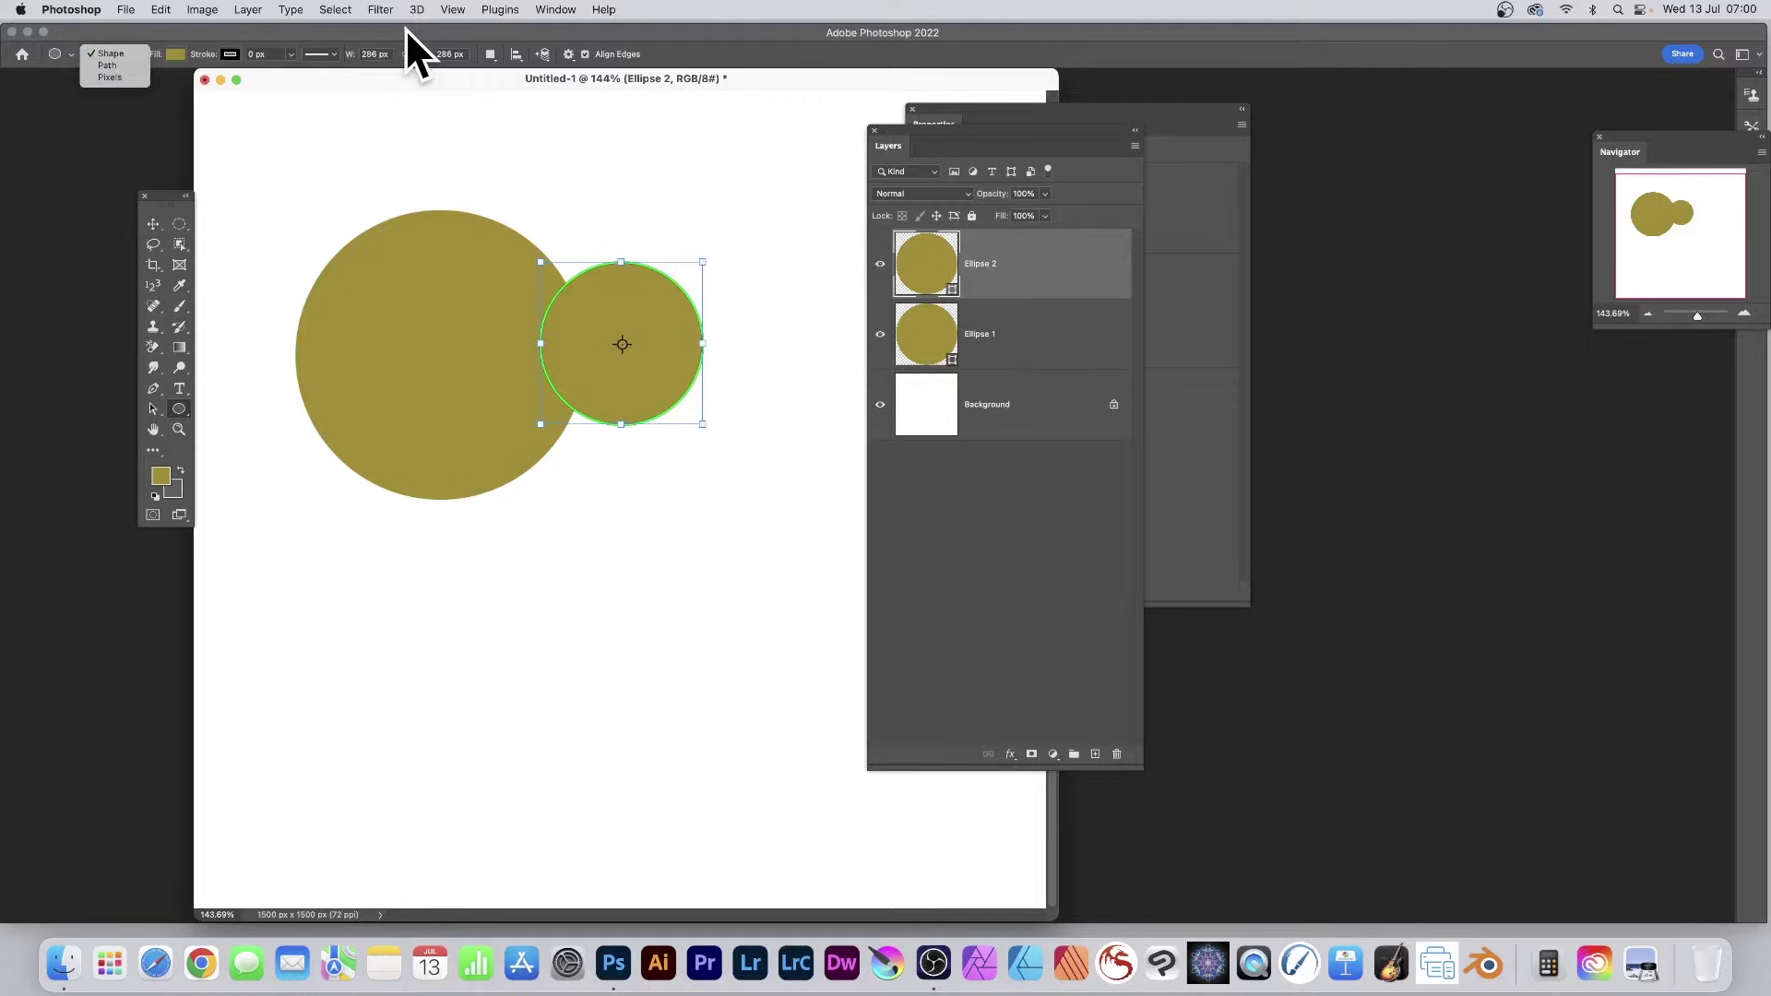
# Select both ellipse layers and apply Merge Shapes to combine them into Ellipse 2.
pyautogui.click(153, 224)
pyautogui.moveTo(258, 166); pyautogui.dragTo(759, 522)
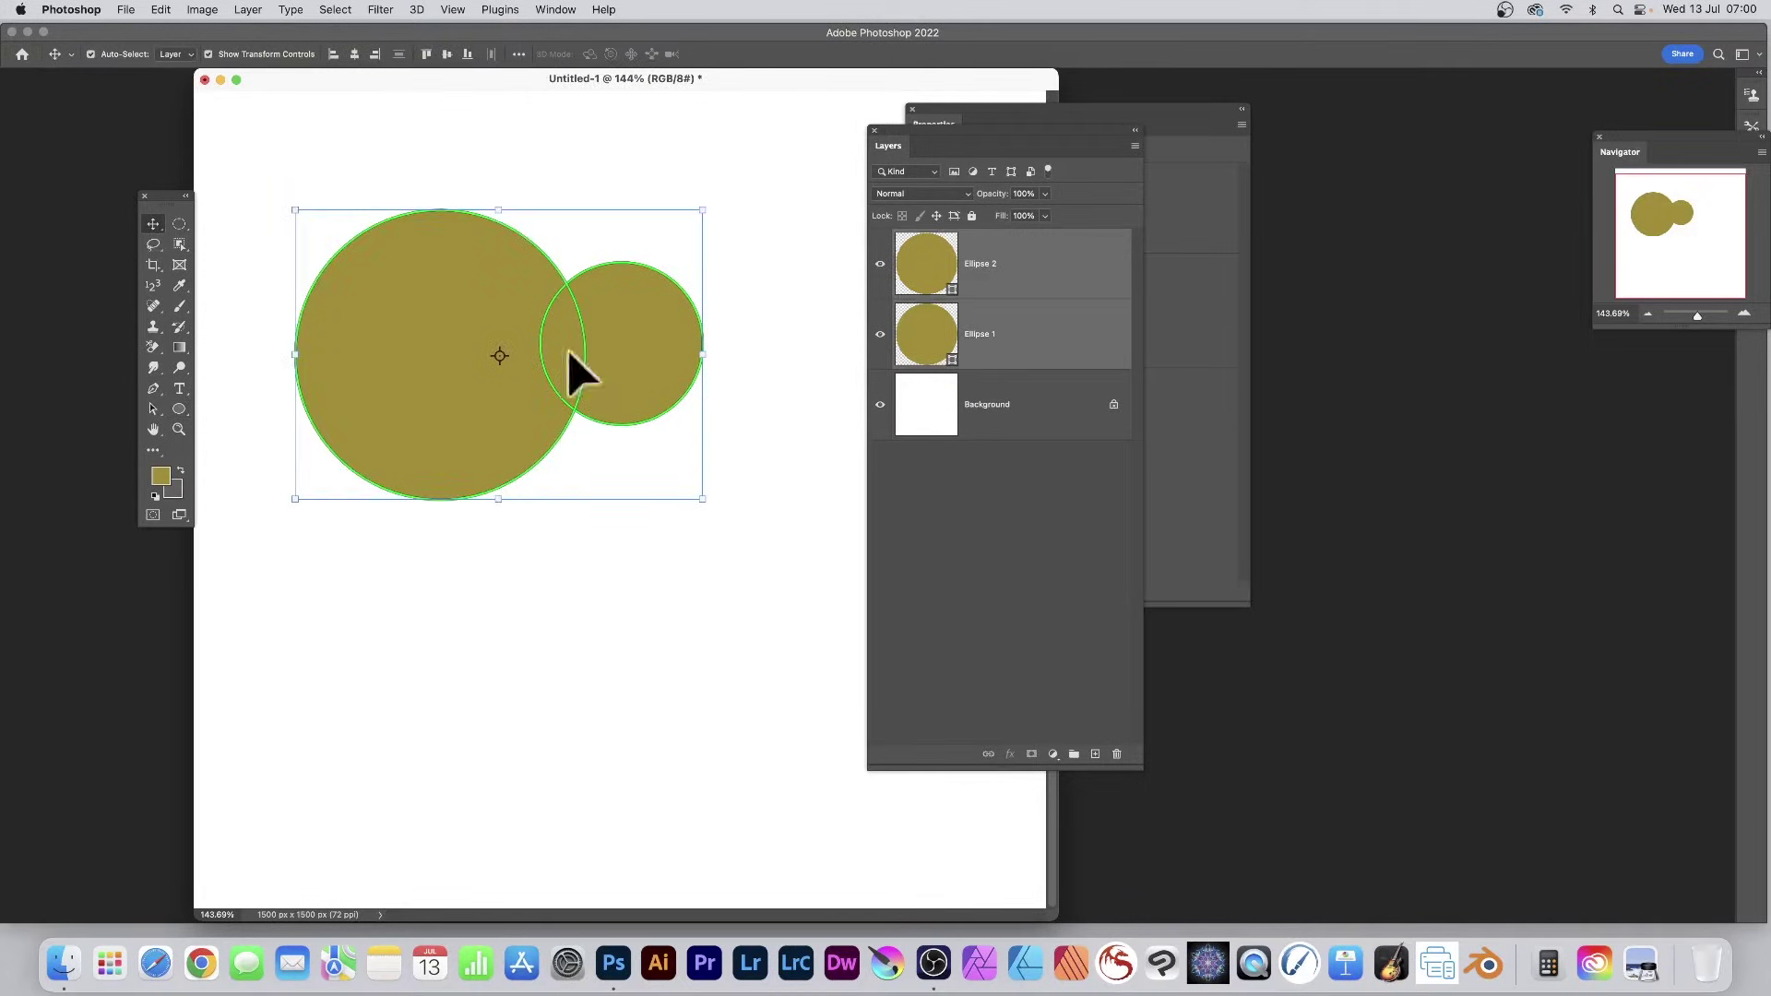
pyautogui.click(1135, 146)
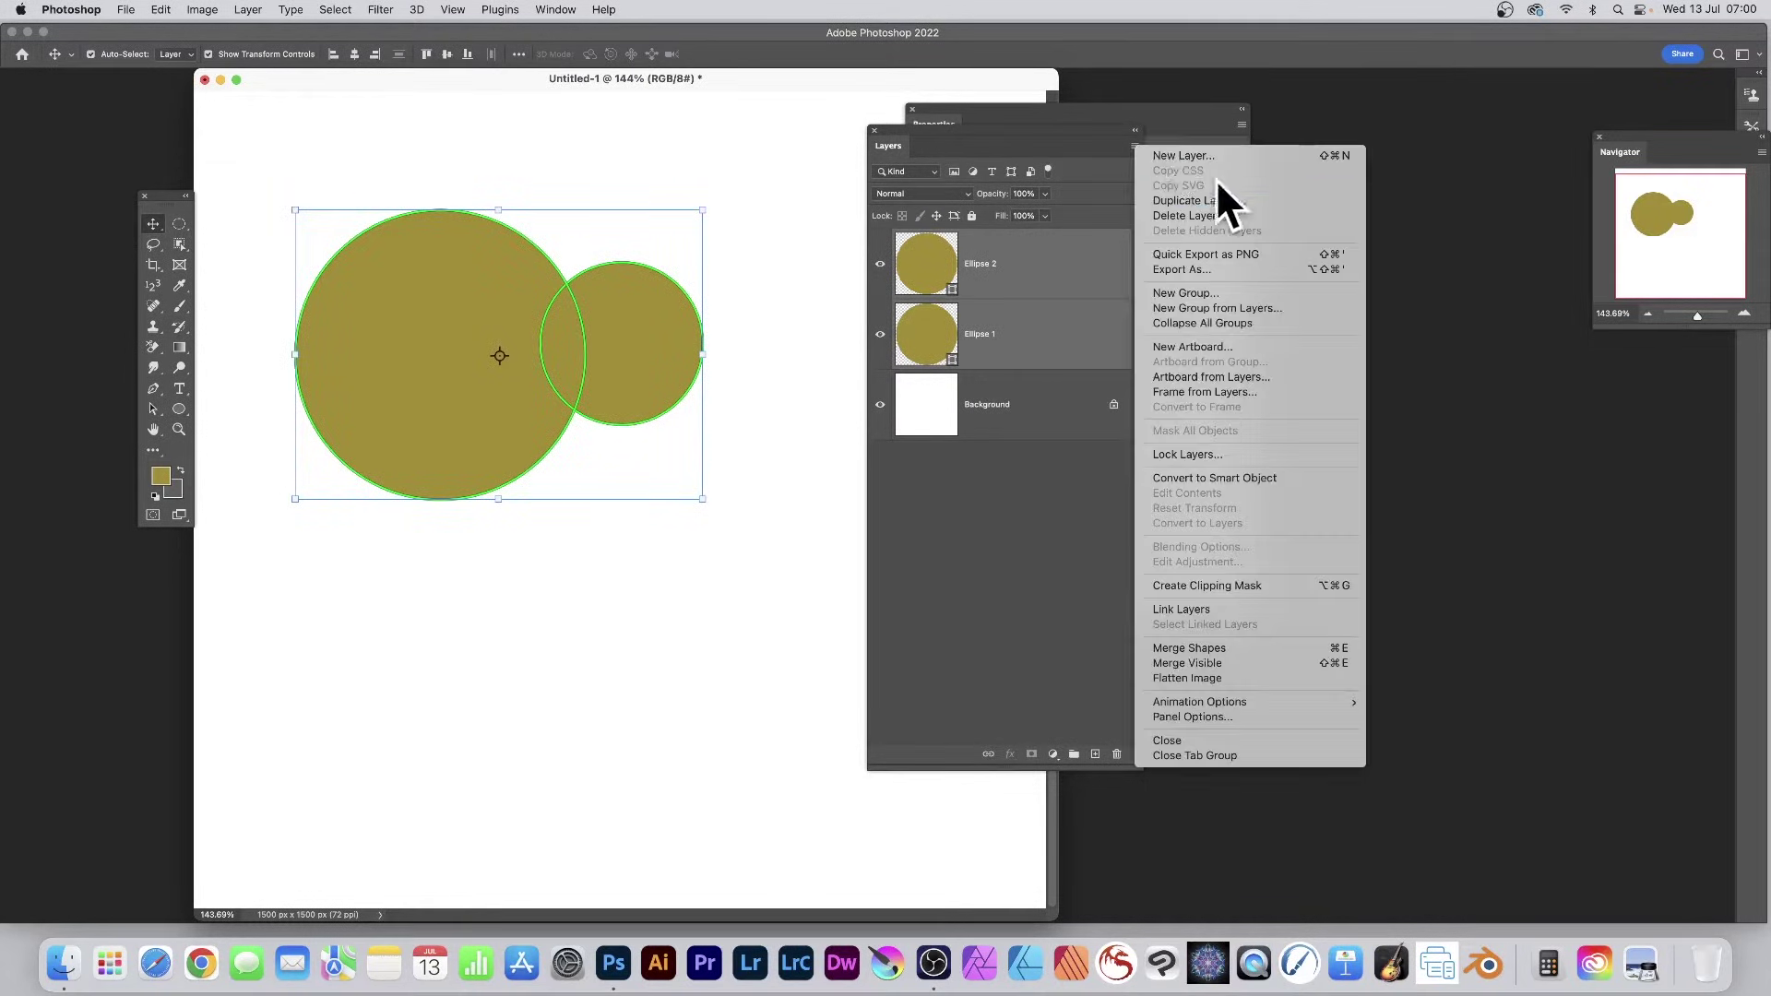
pyautogui.click(1217, 648)
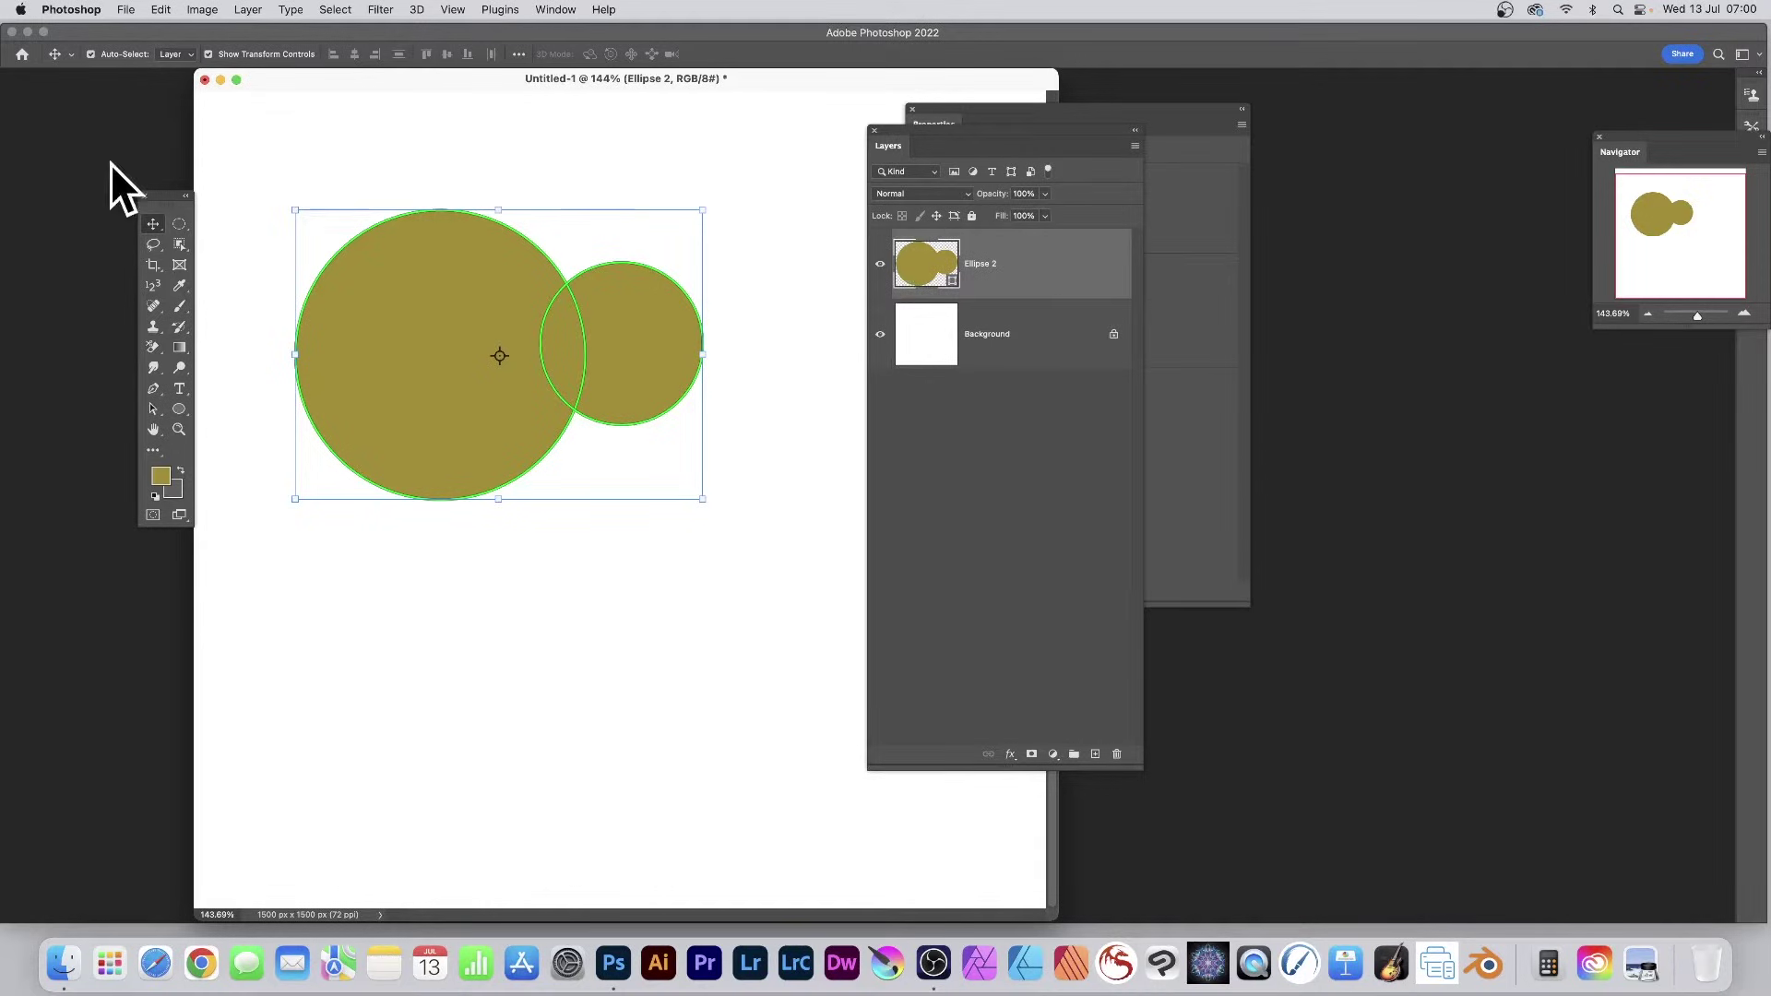
# Move the small circle path to overlap the large circle's lower edge at X 326 px, Y 552 px.
pyautogui.click(153, 408)
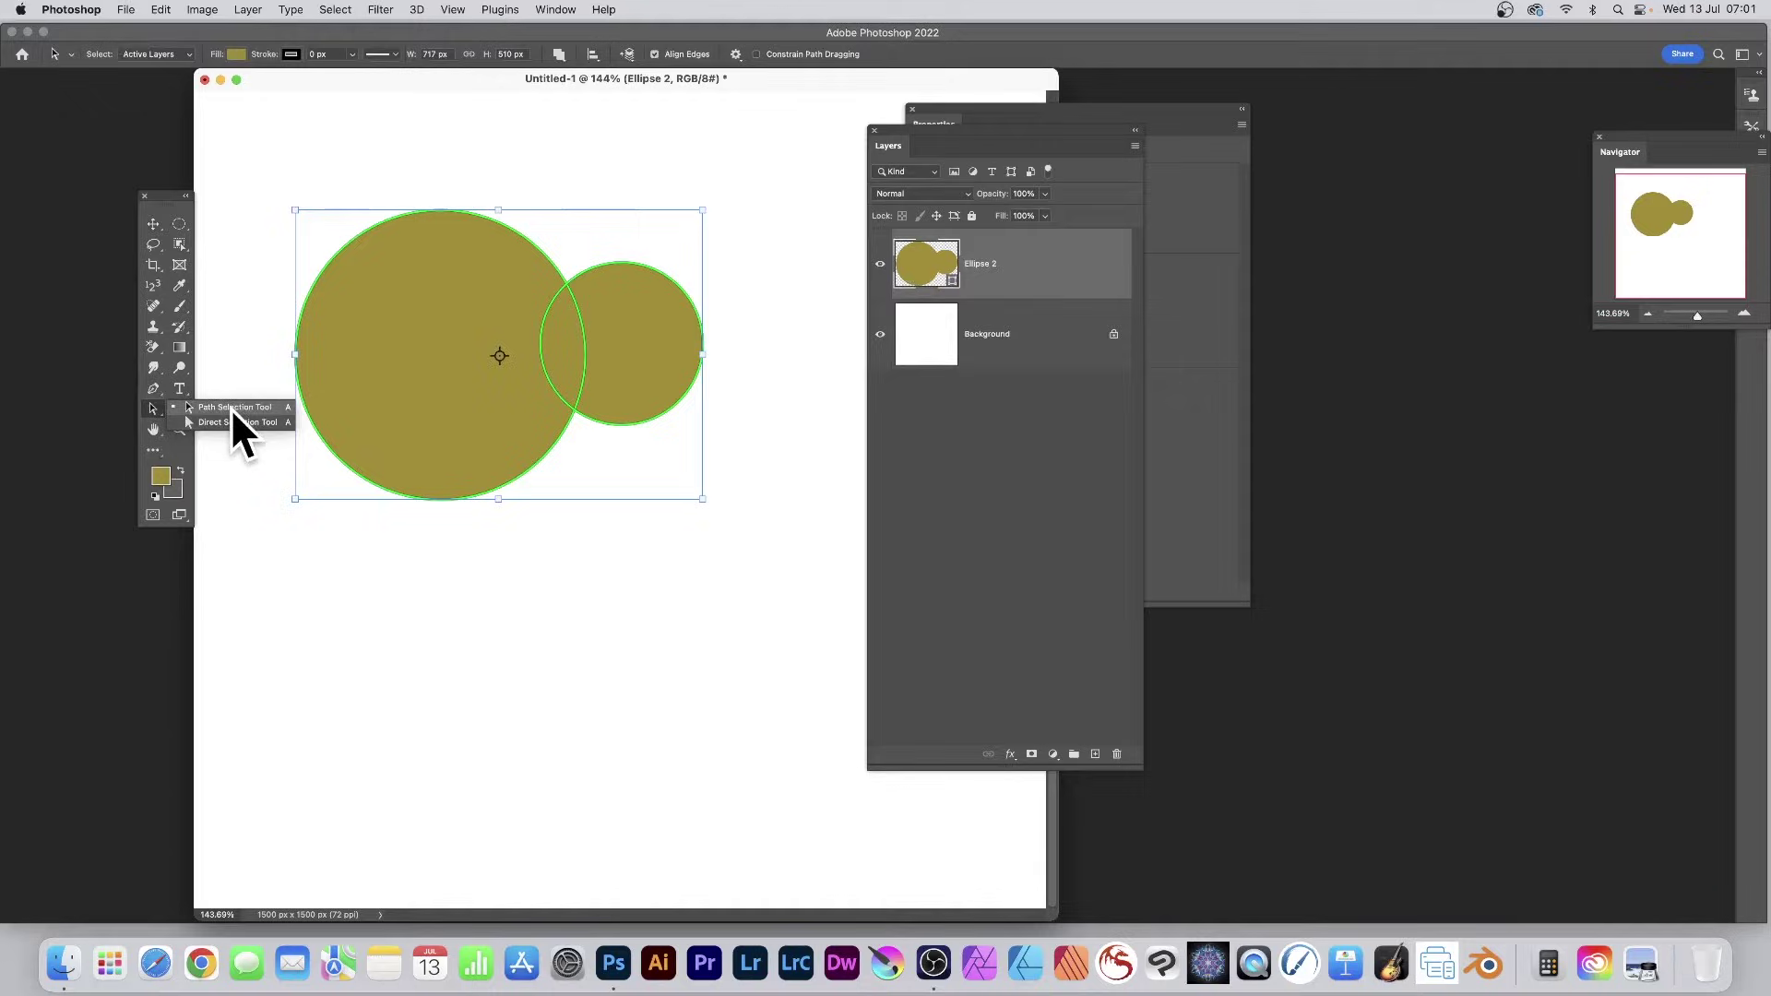
pyautogui.click(238, 406)
pyautogui.click(842, 407)
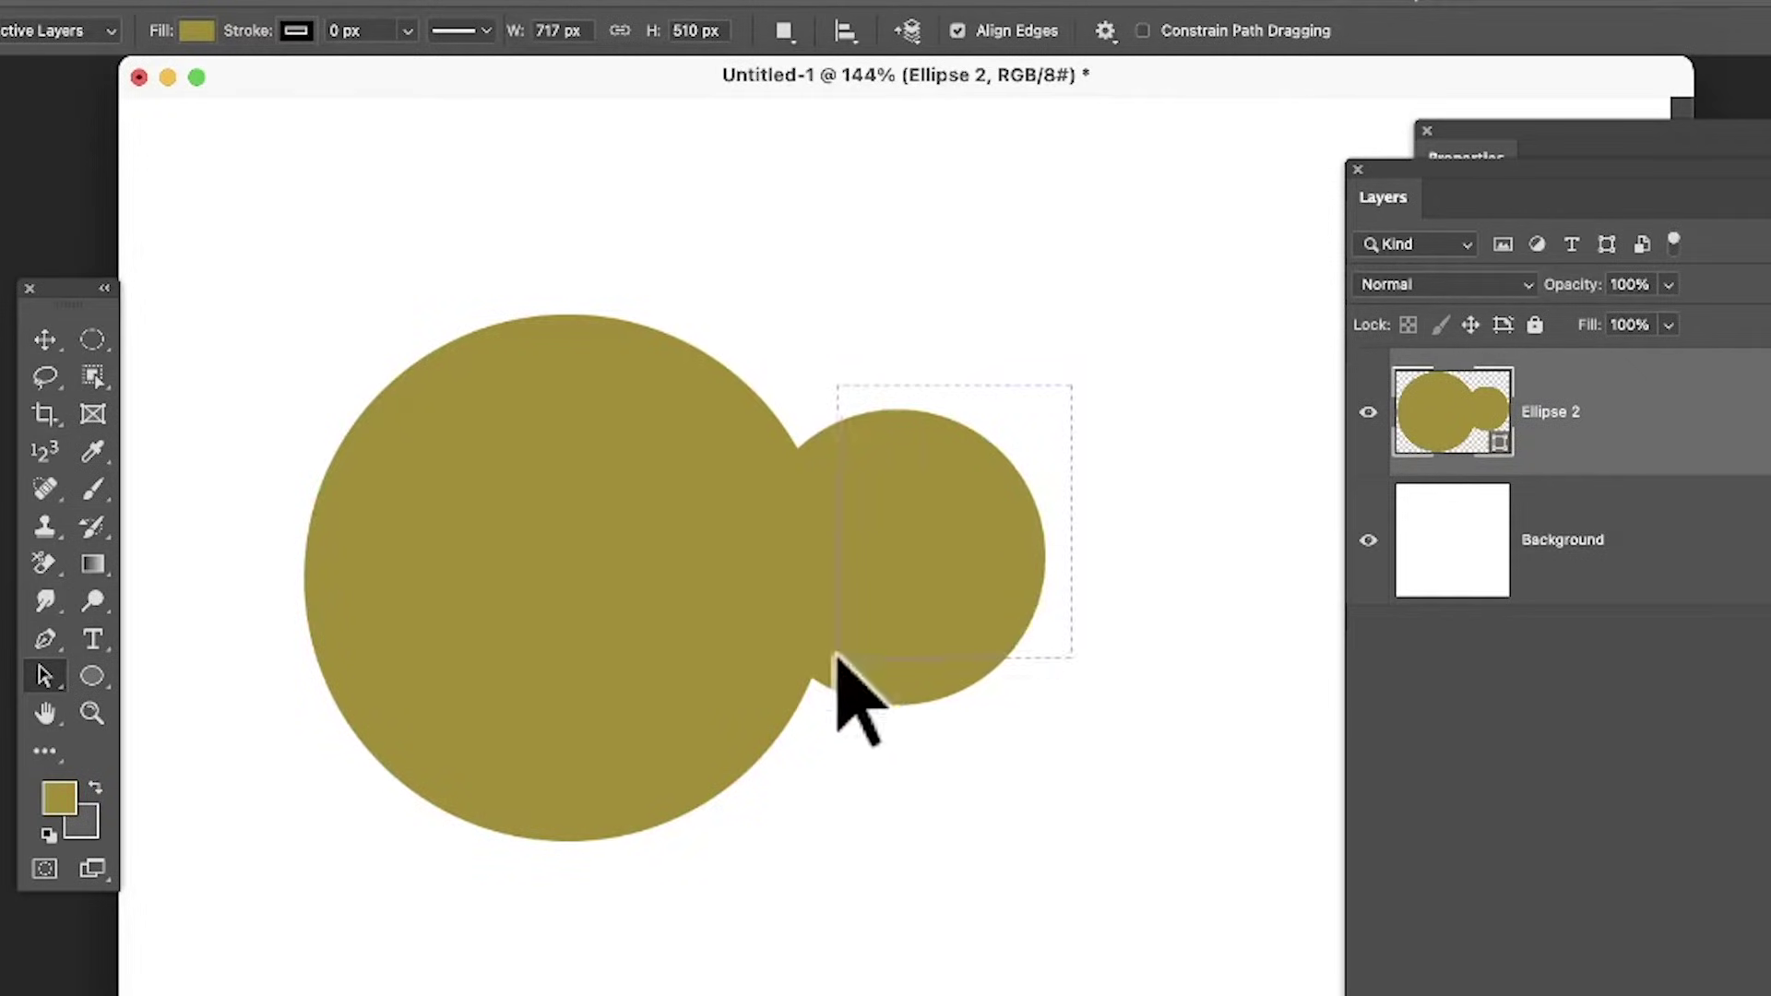
pyautogui.click(856, 649)
pyautogui.moveTo(395, 246); pyautogui.dragTo(567, 427)
pyautogui.moveTo(1103, 378); pyautogui.dragTo(879, 638)
pyautogui.moveTo(957, 535); pyautogui.dragTo(690, 681)
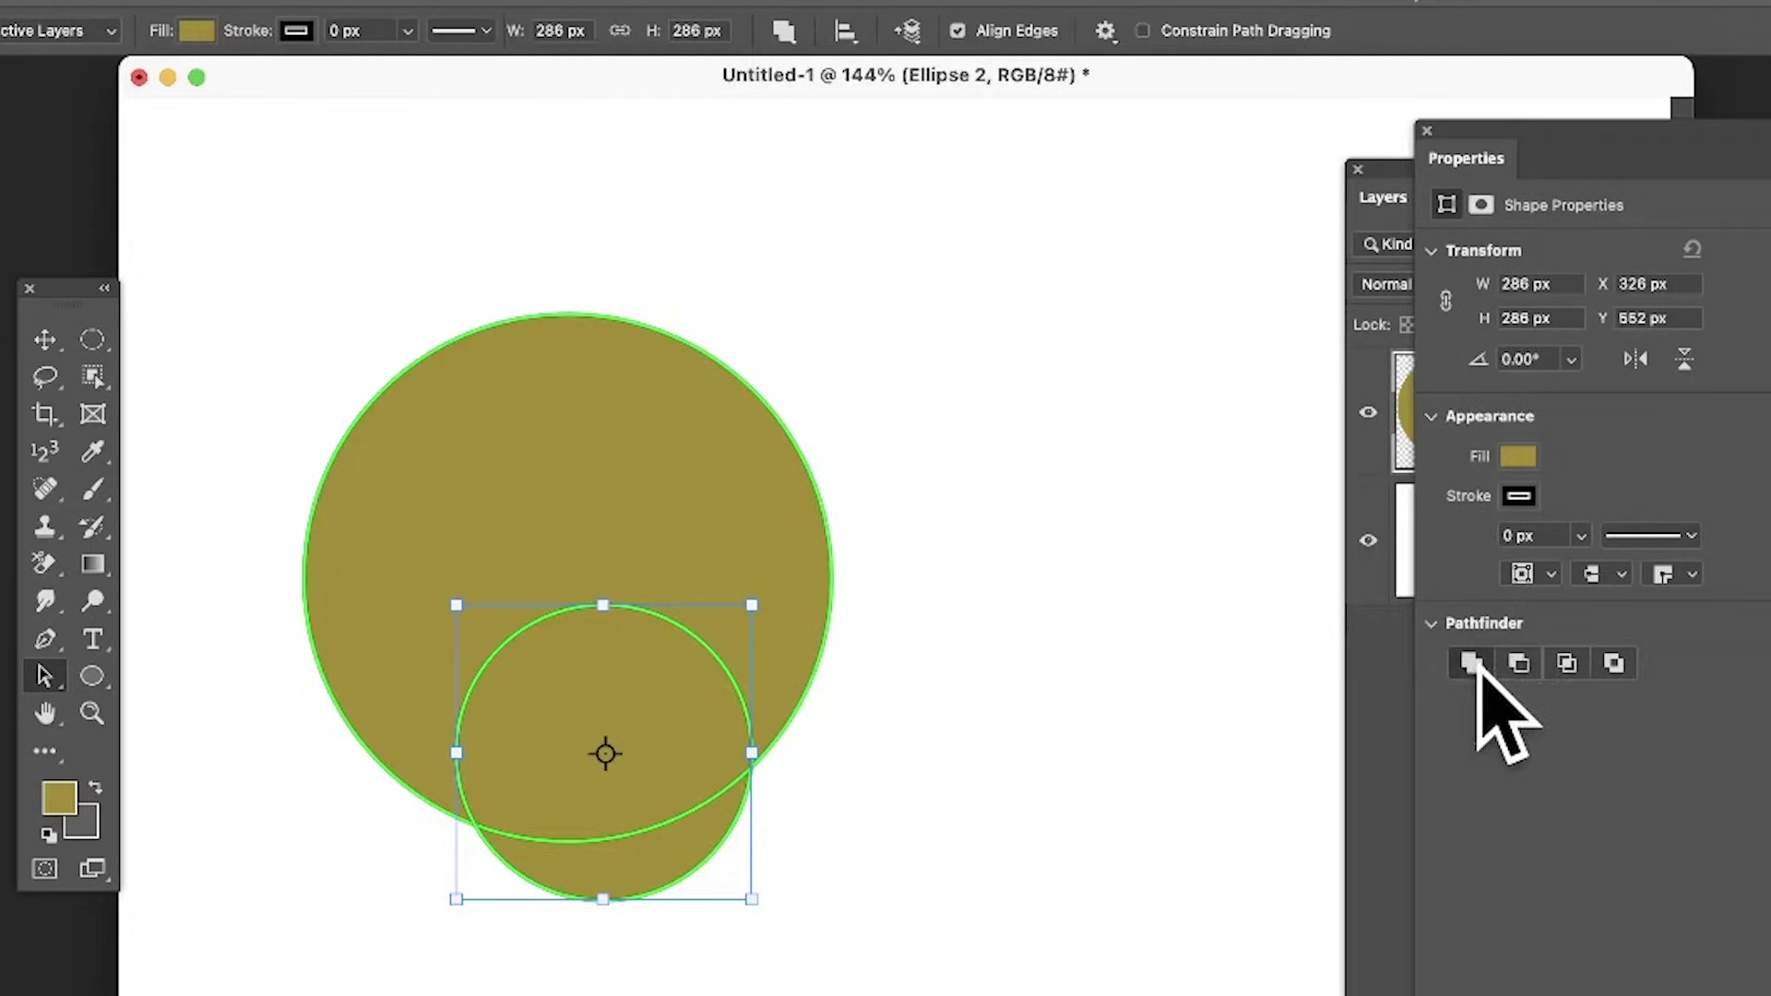
# Try Subtract Front Shape and Intersect Shape Areas, then settle on Exclude Overlapping Shapes.
pyautogui.click(1518, 664)
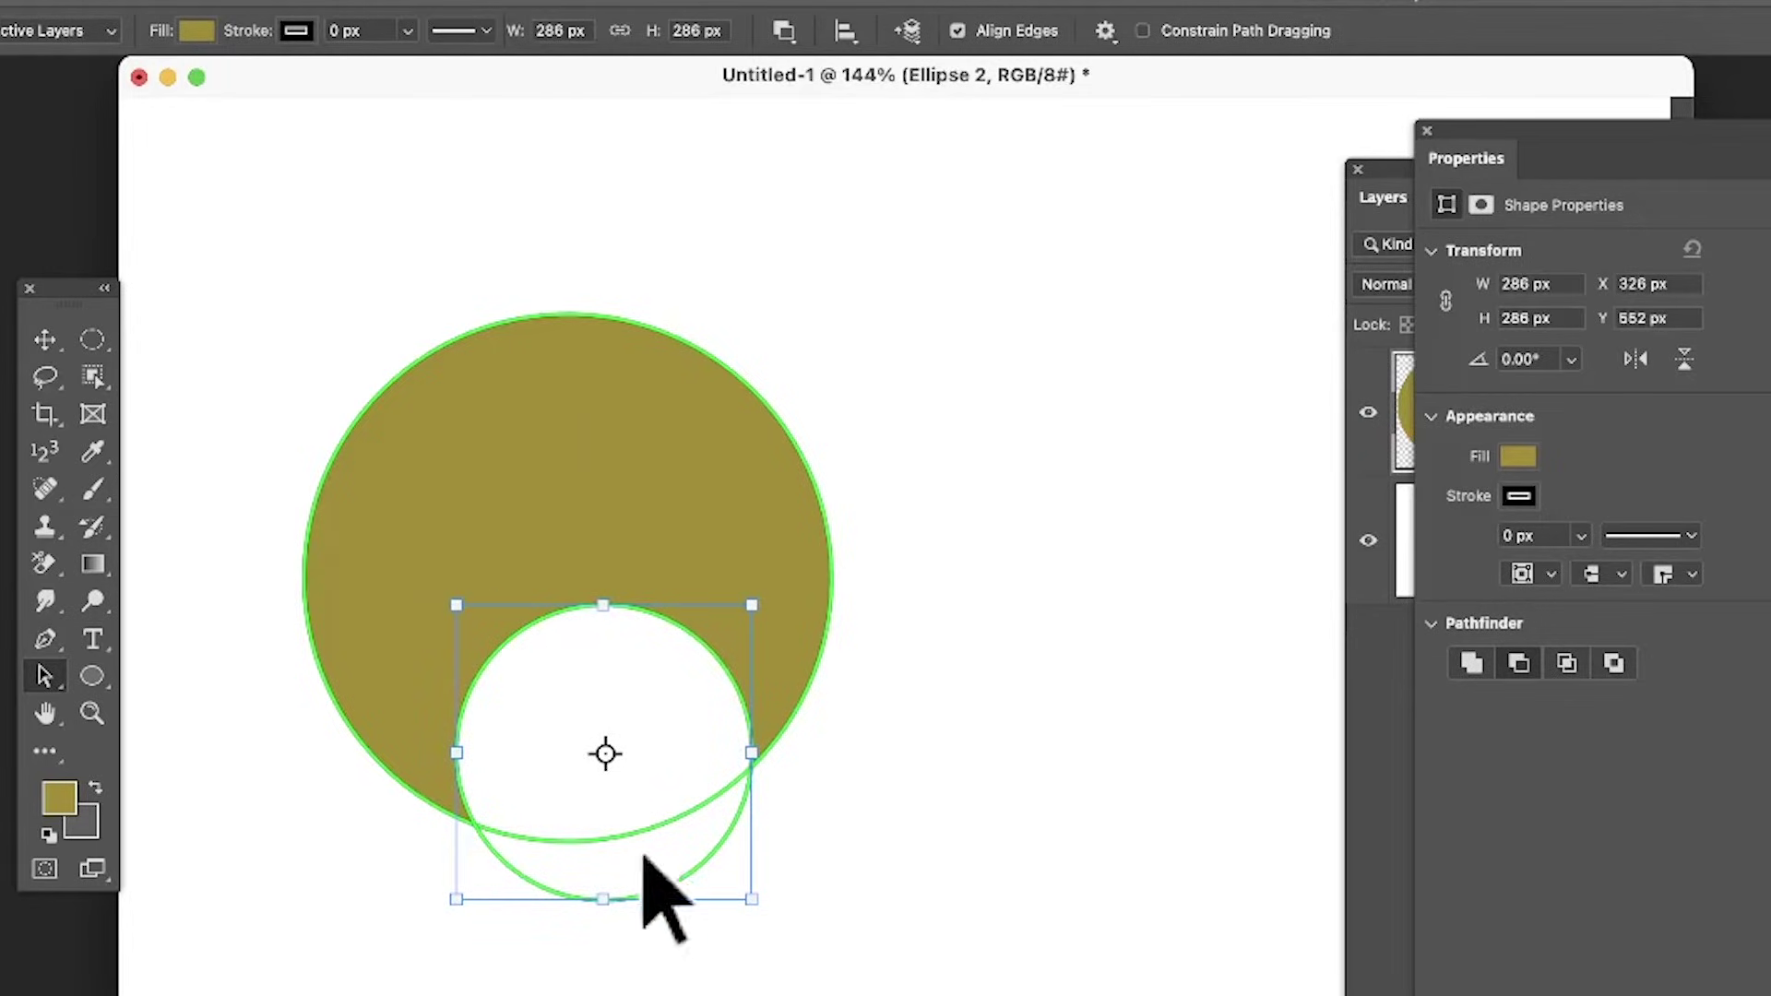
pyautogui.click(1566, 663)
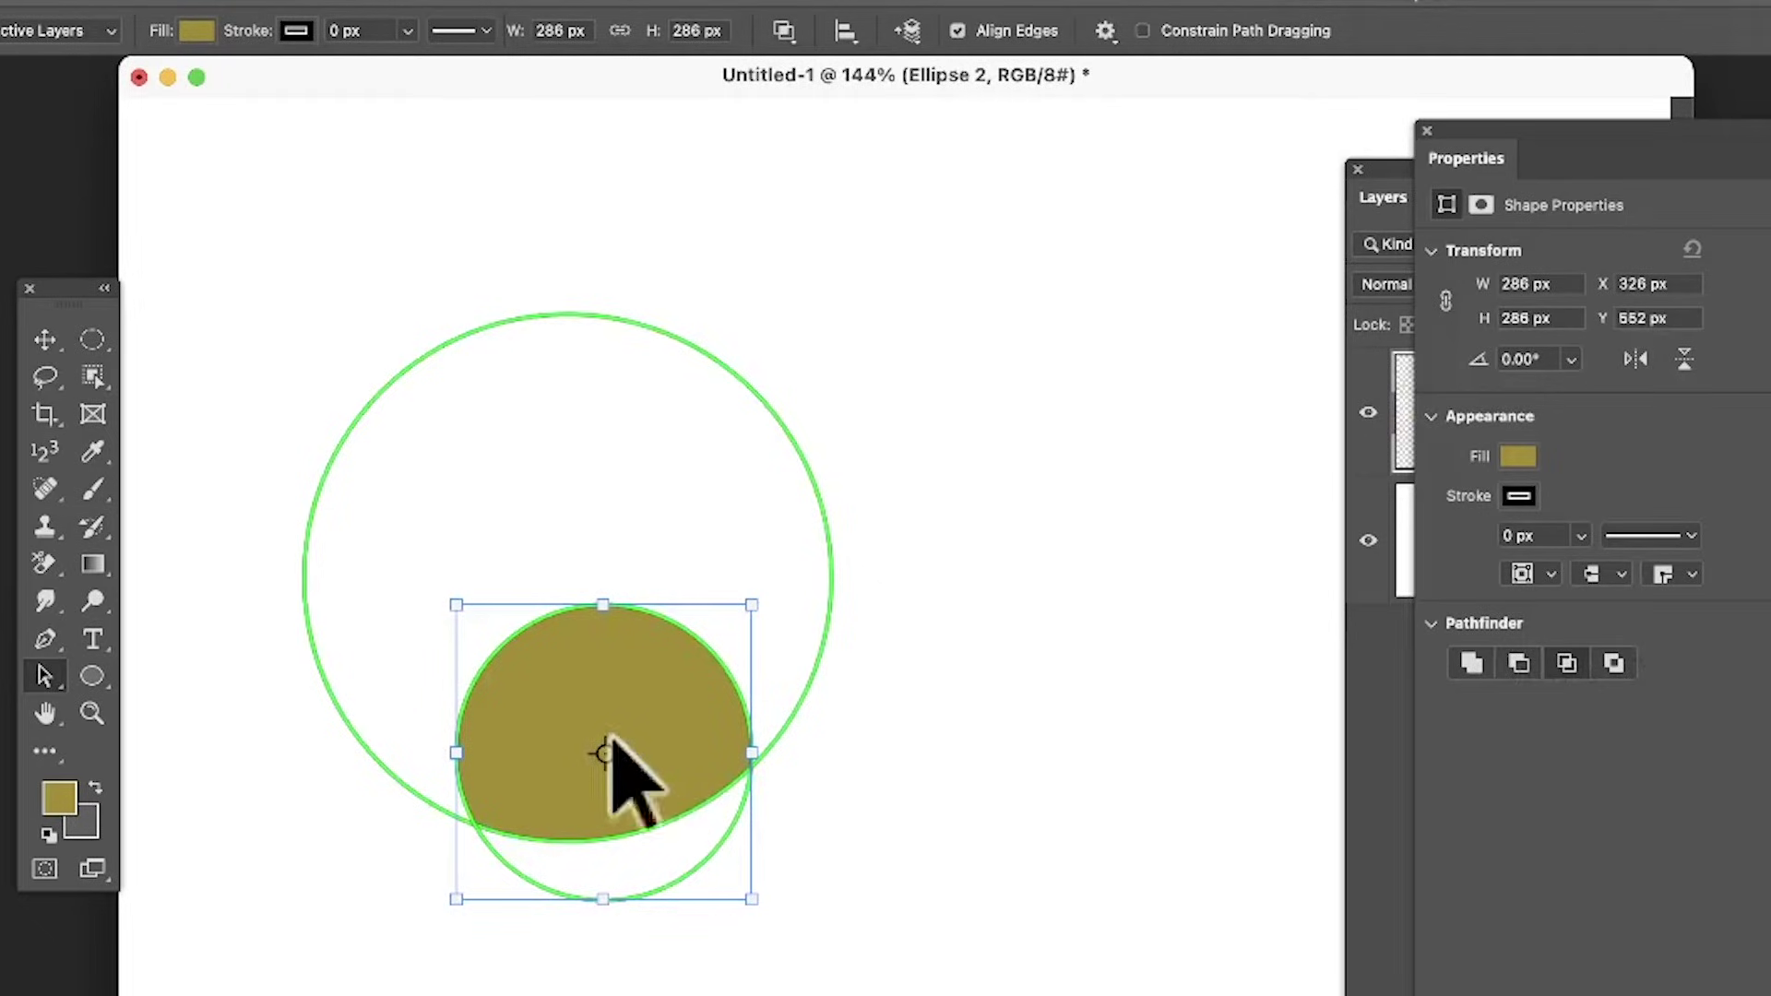
pyautogui.click(1613, 664)
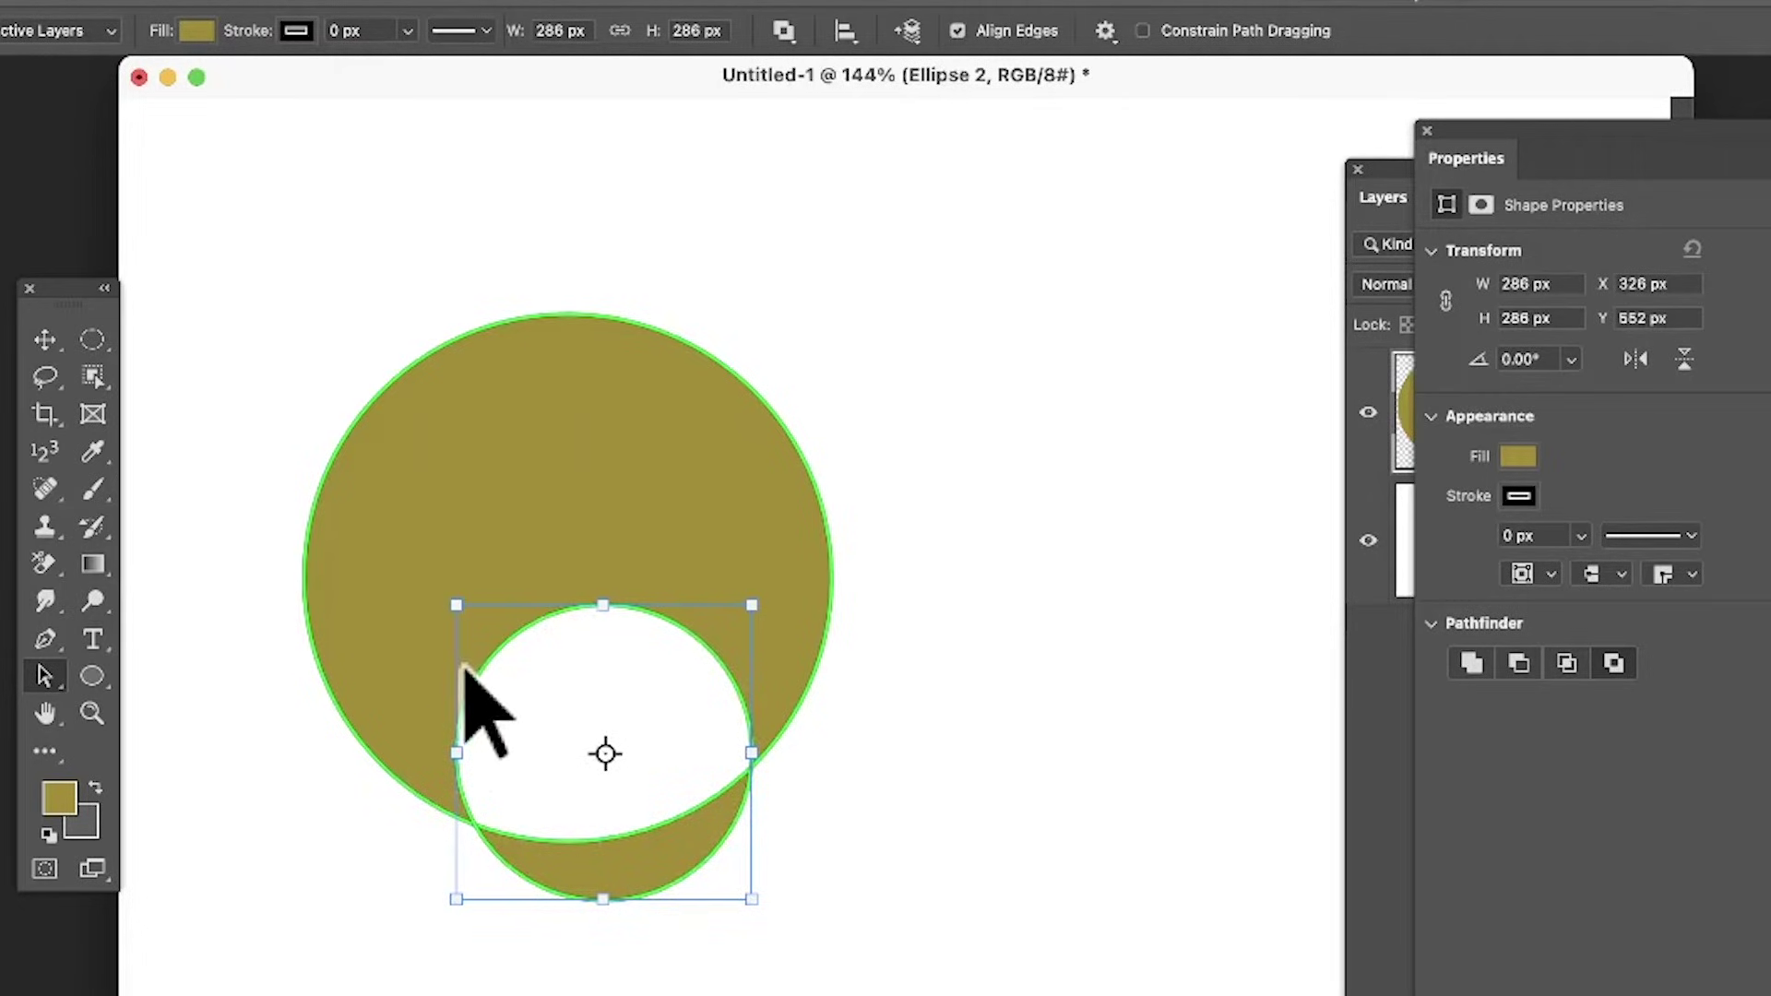
# Switch the path operation to Combine Shapes, then to Subtract Front Shape.
pyautogui.click(783, 30)
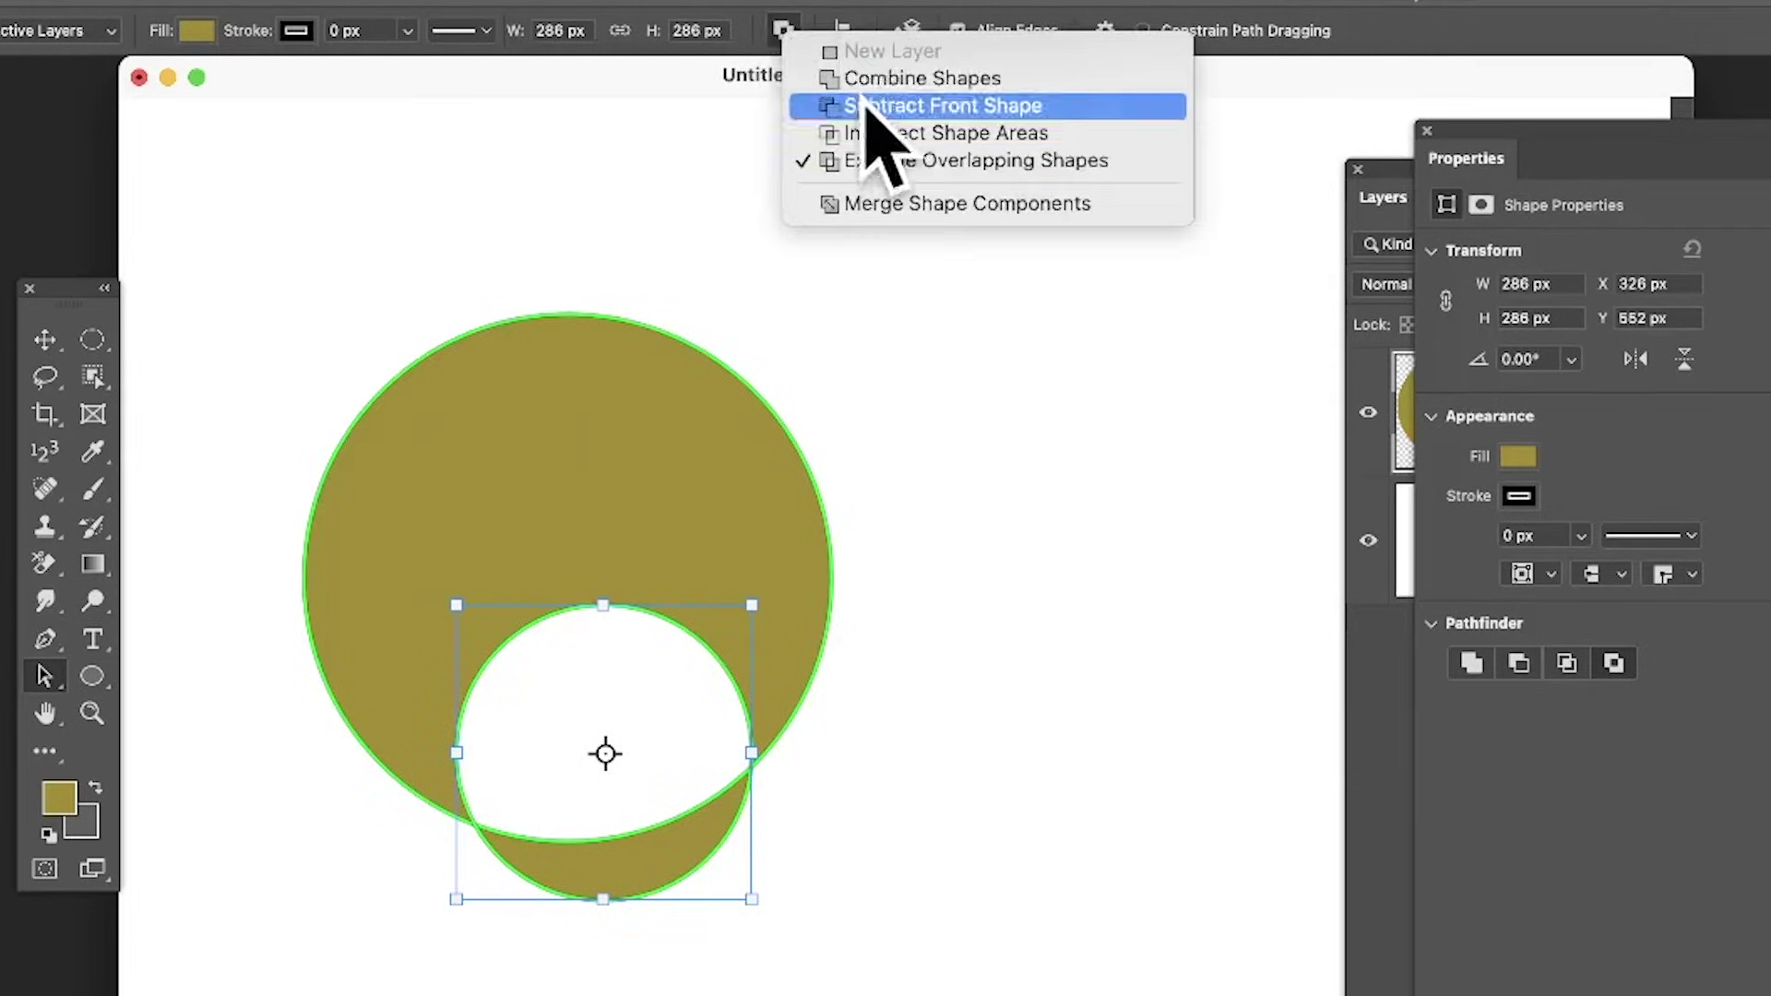
pyautogui.click(873, 81)
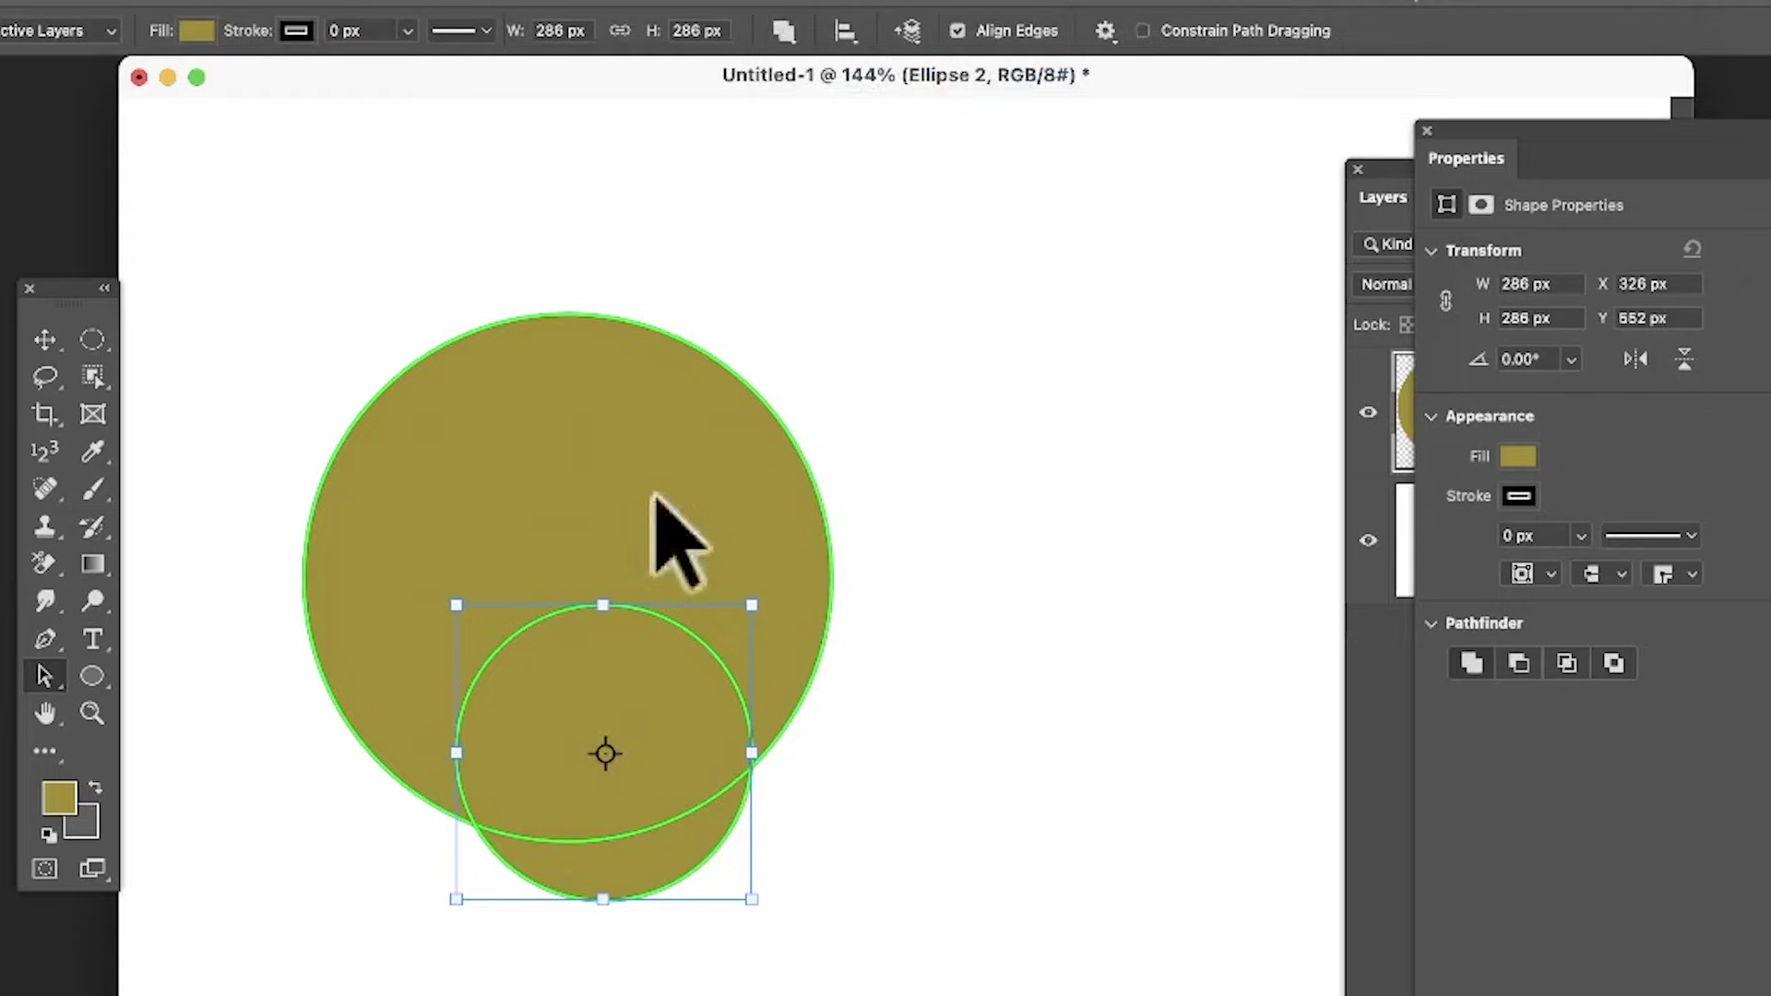
pyautogui.click(783, 32)
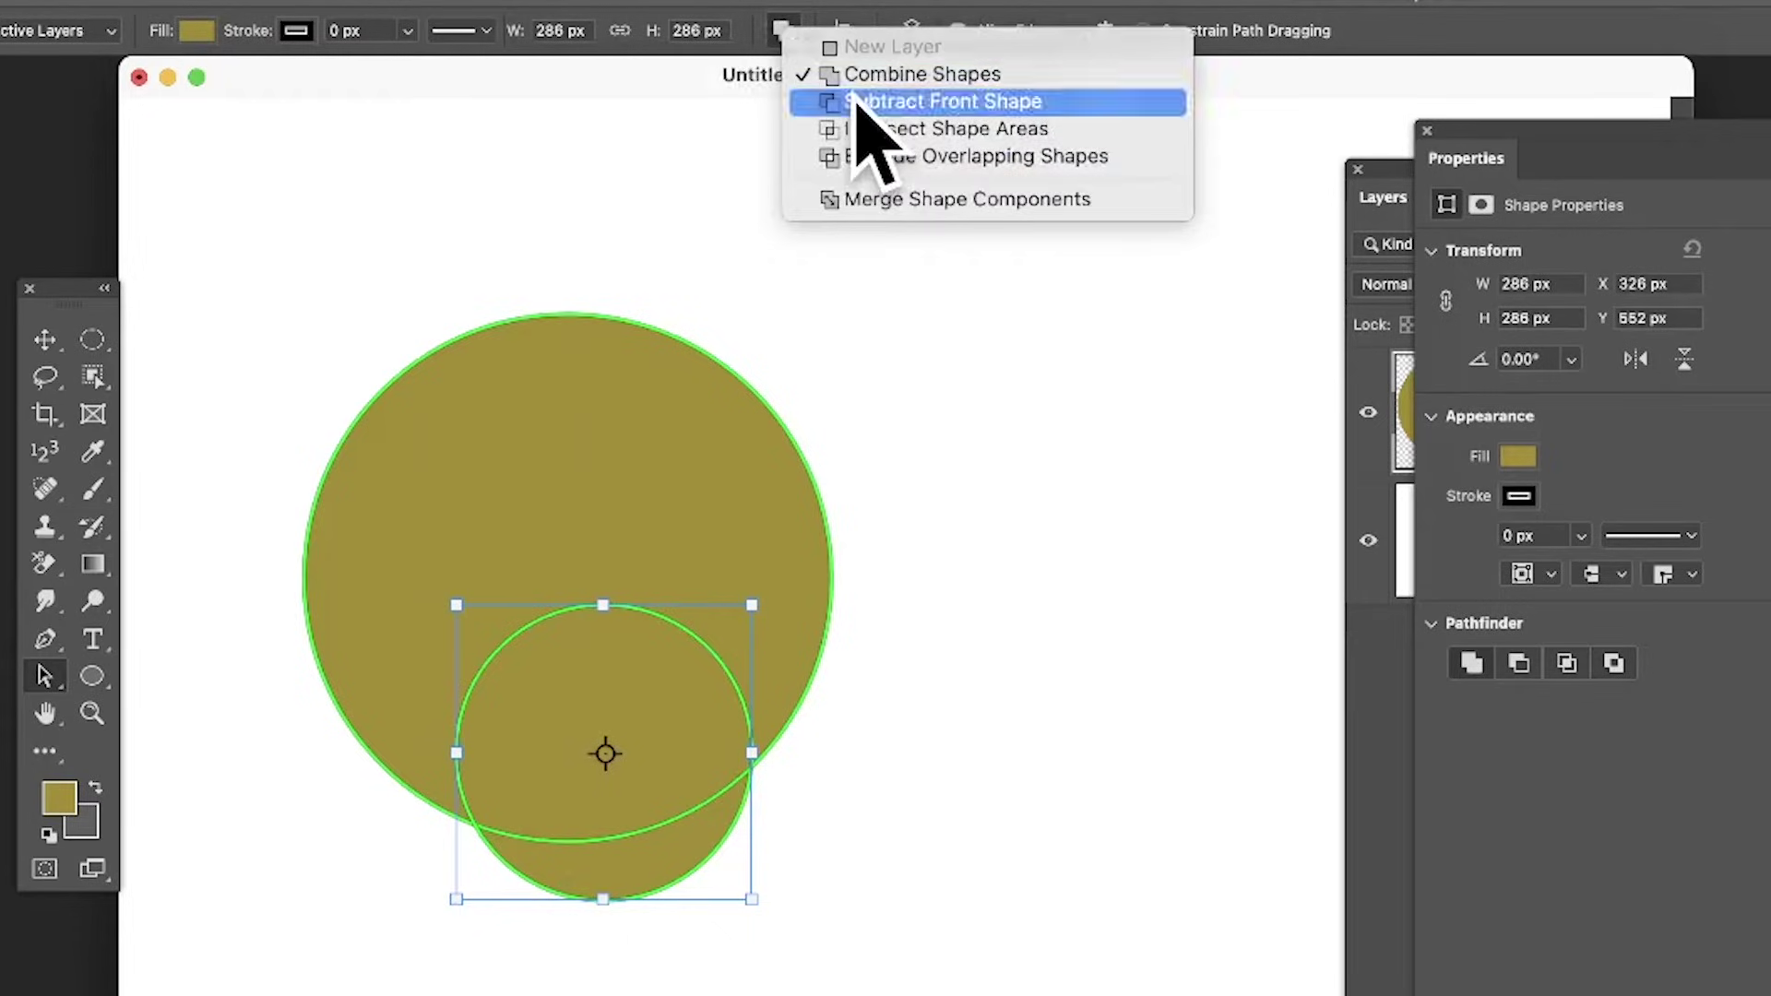
pyautogui.click(868, 103)
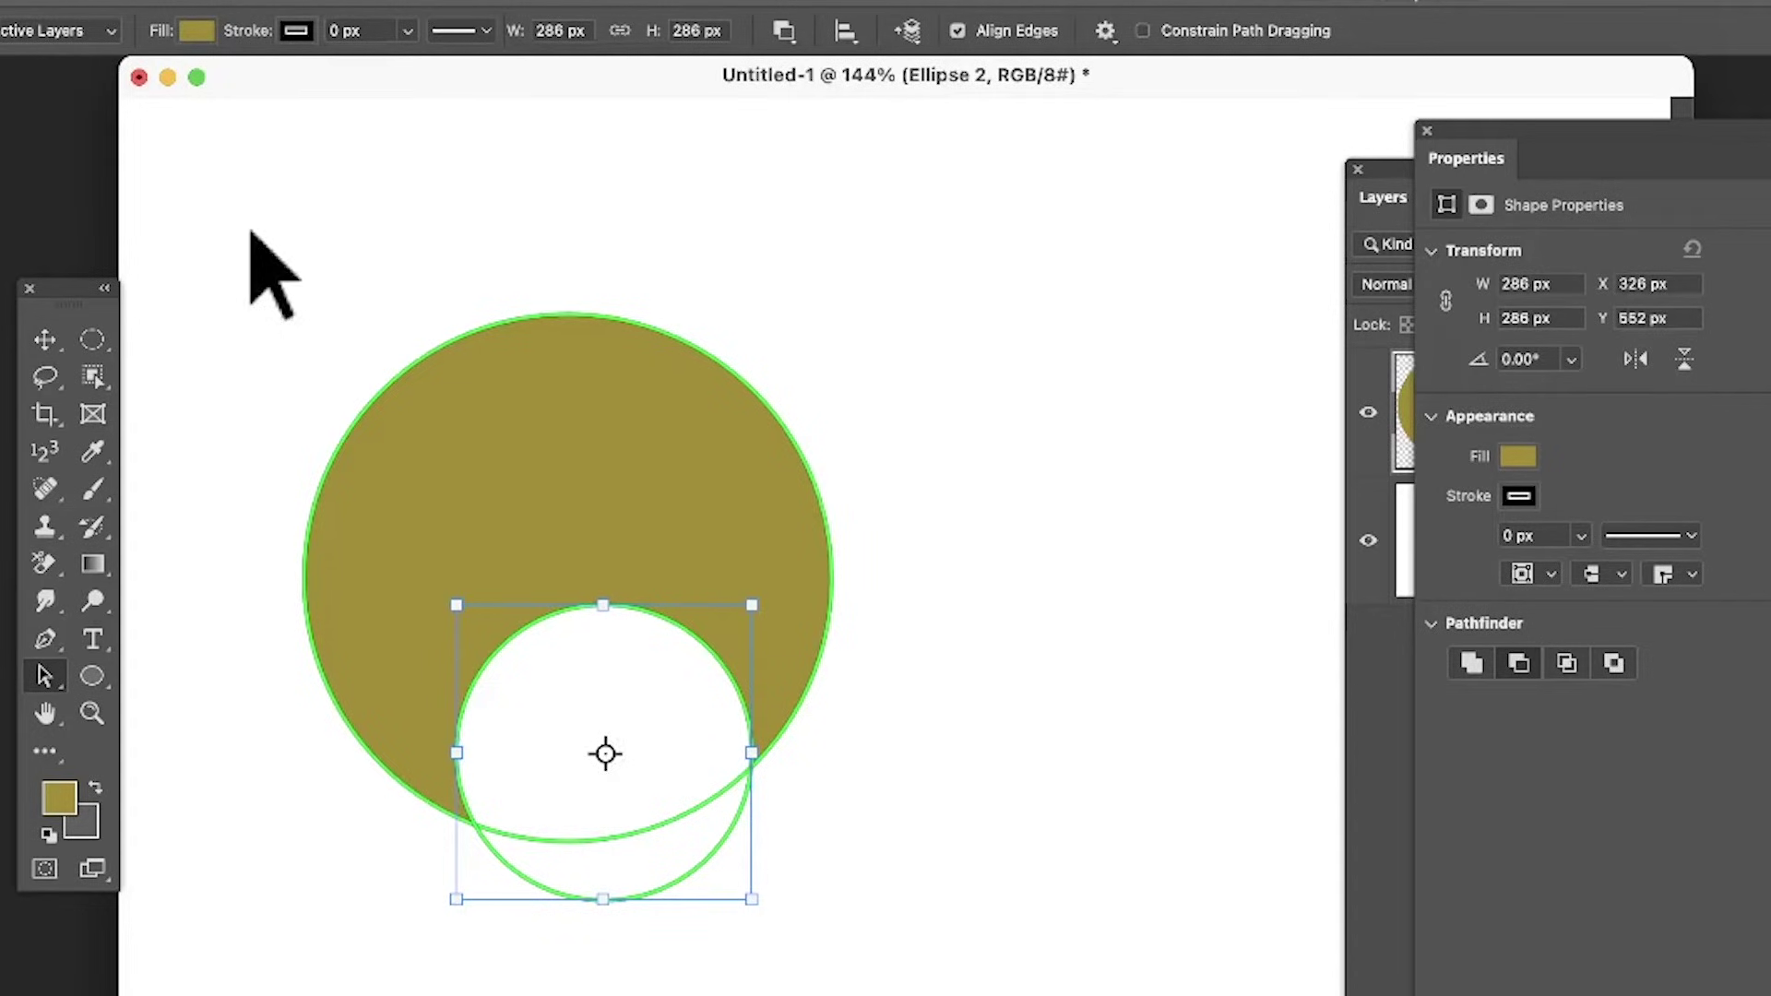
# Select both circle paths and apply Merge Shape Components to make one crescent path.
pyautogui.moveTo(251, 231); pyautogui.dragTo(1038, 987)
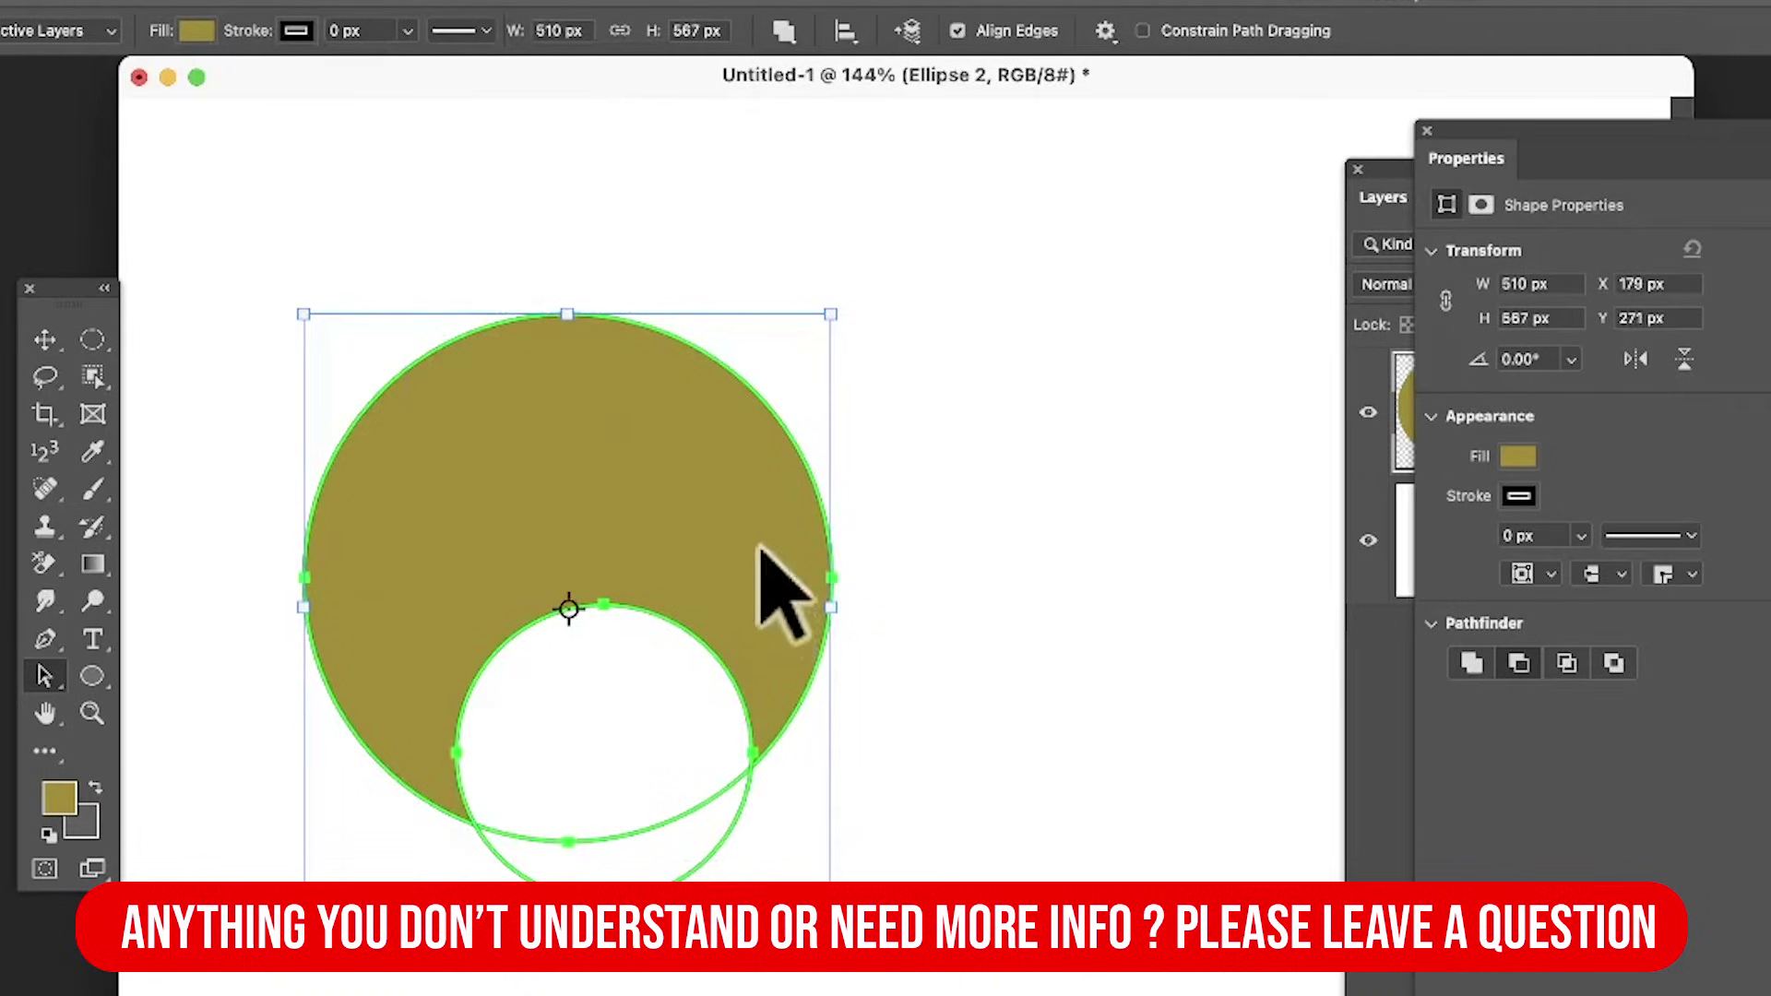
pyautogui.click(806, 29)
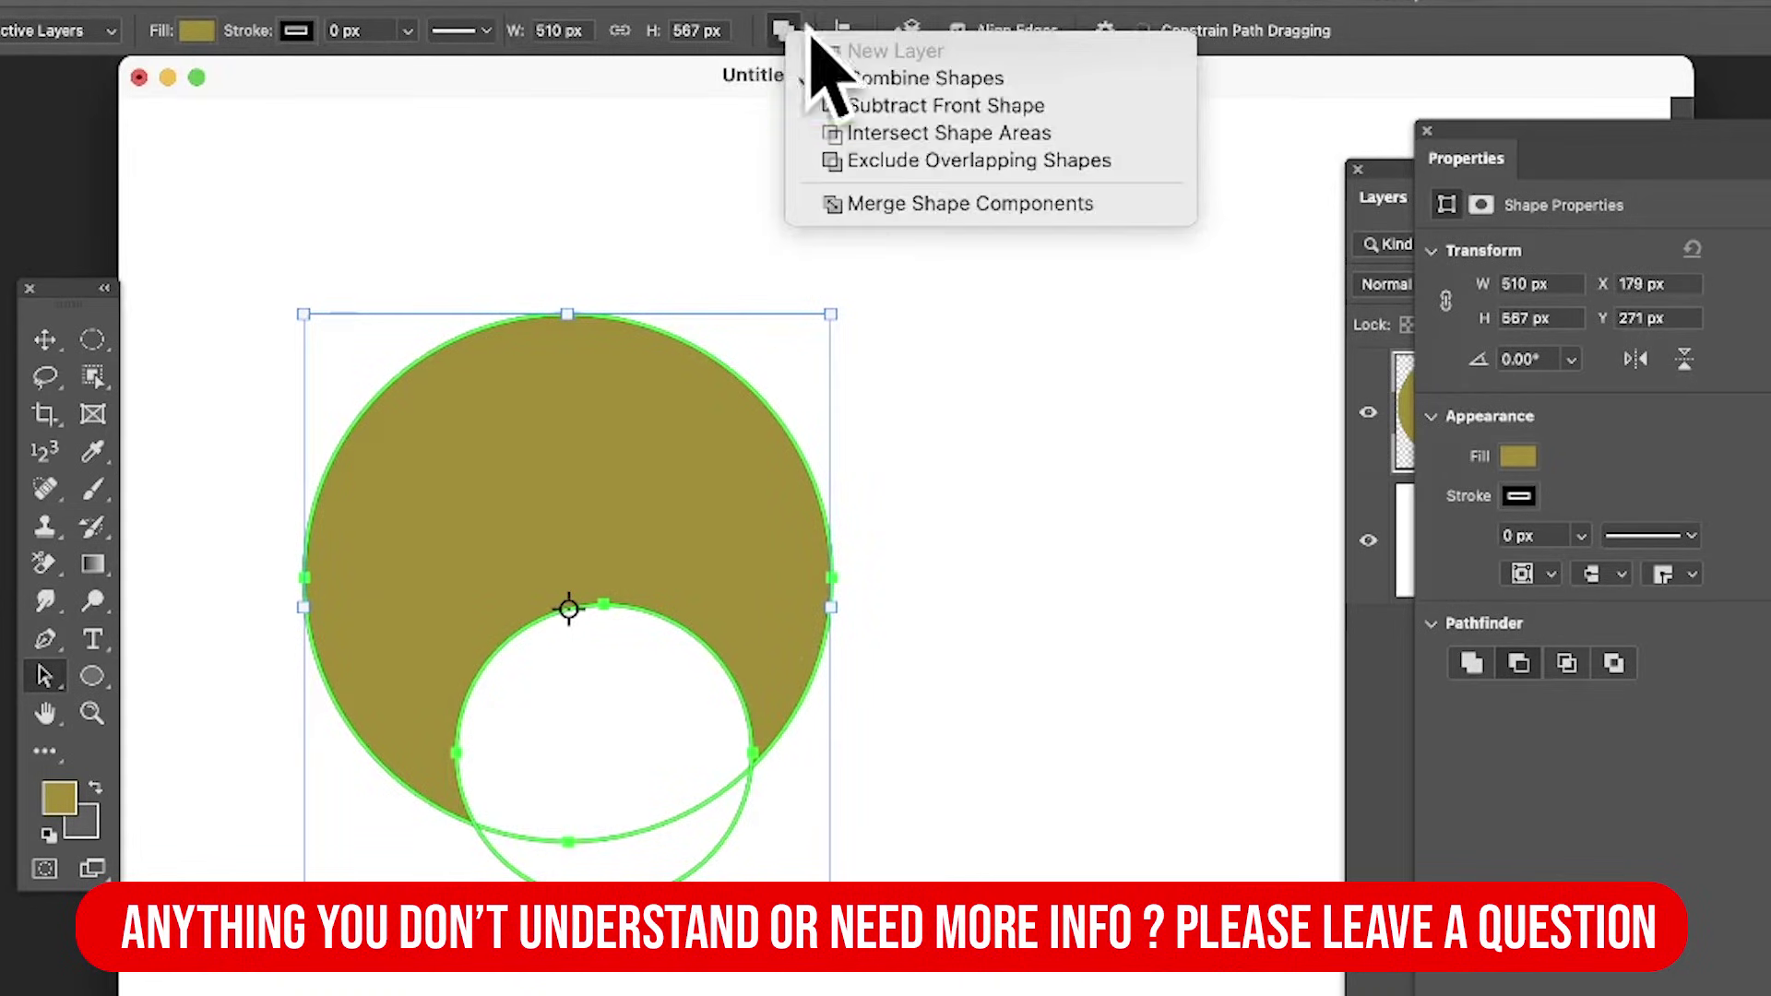
pyautogui.click(934, 205)
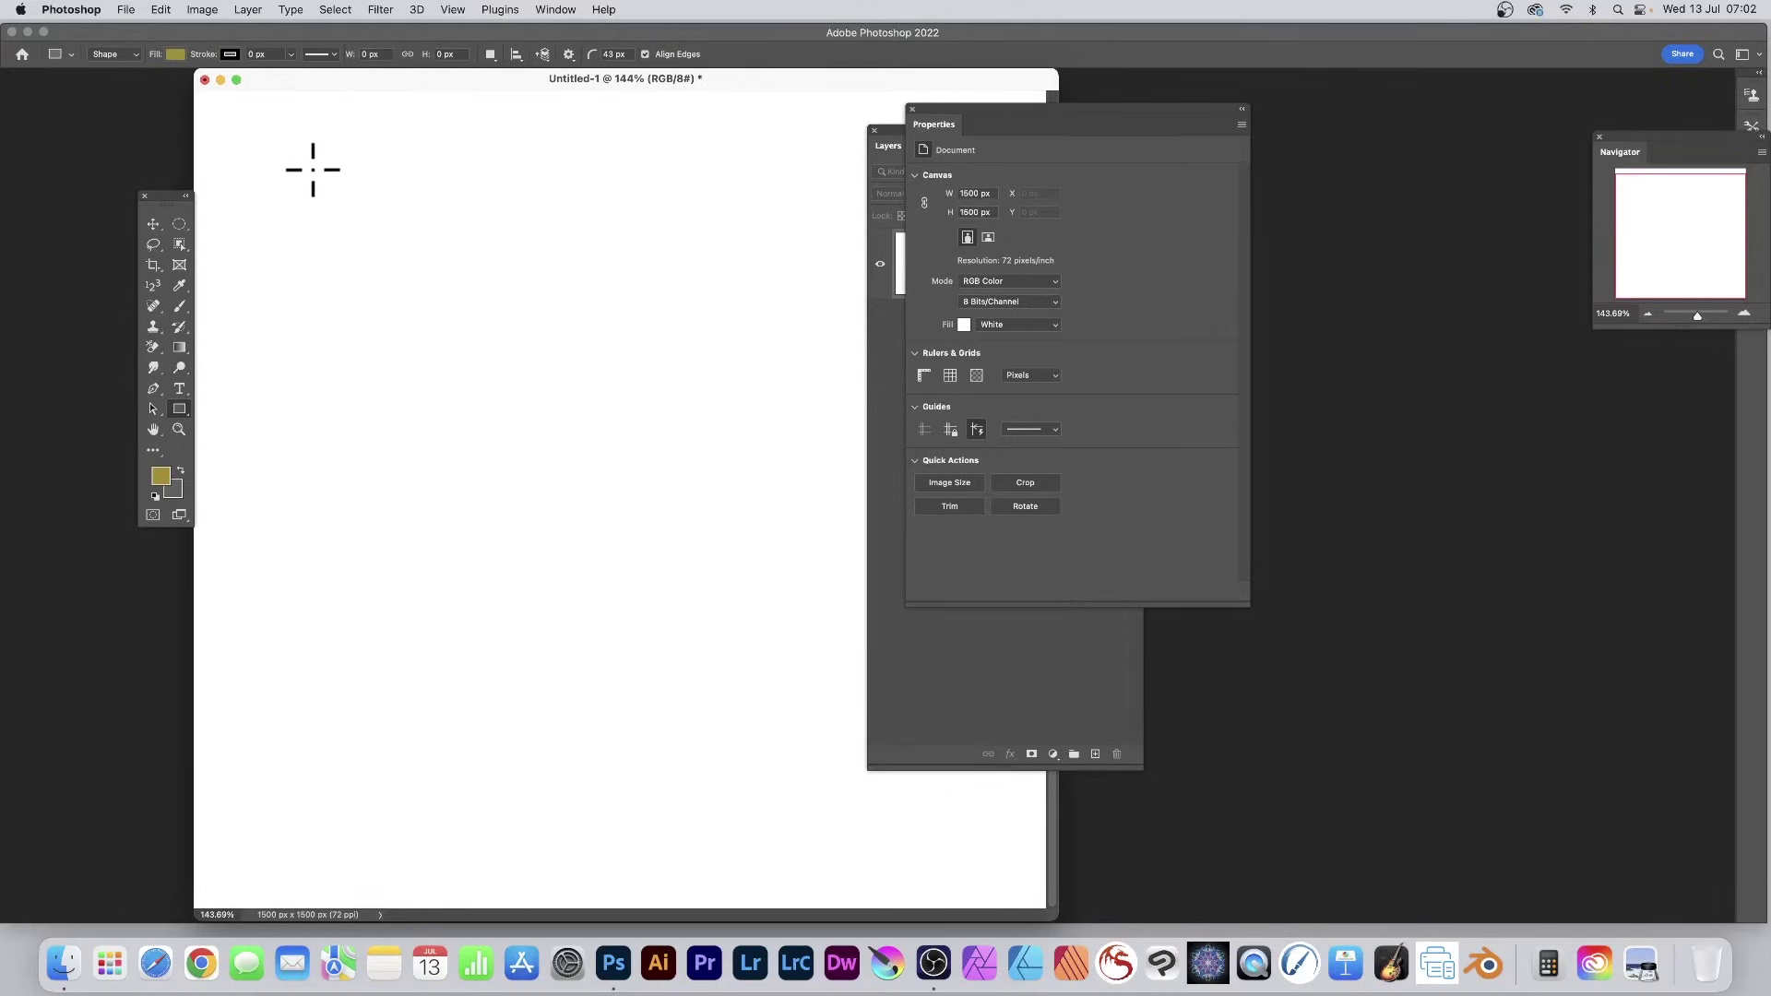
# Draw overlapping olive rounded rectangles so Rectangle 1 through Rectangle 5 sit on separate layers.
pyautogui.moveTo(305, 157); pyautogui.dragTo(593, 381)
pyautogui.moveTo(446, 284); pyautogui.dragTo(691, 496)
pyautogui.moveTo(308, 471); pyautogui.dragTo(504, 619)
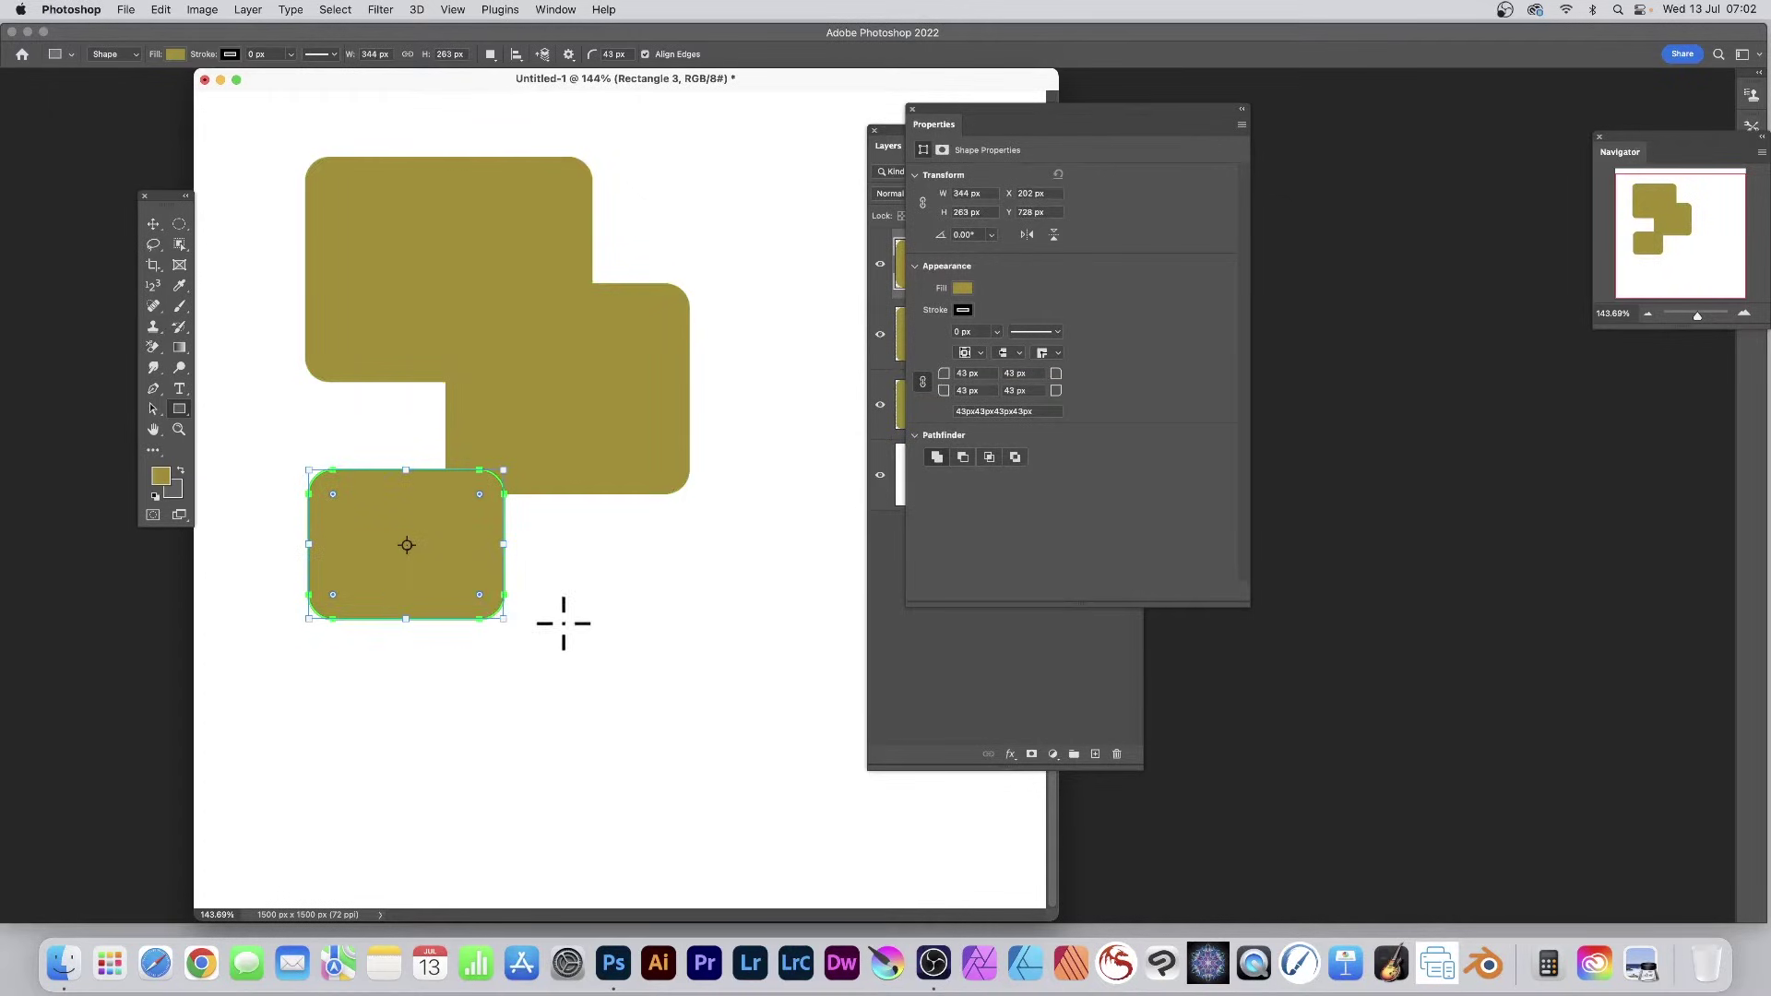
pyautogui.moveTo(640, 610)
pyautogui.mouseDown()
pyautogui.moveTo(518, 672)
pyautogui.moveTo(434, 645)
pyautogui.moveTo(429, 538)
pyautogui.mouseUp()
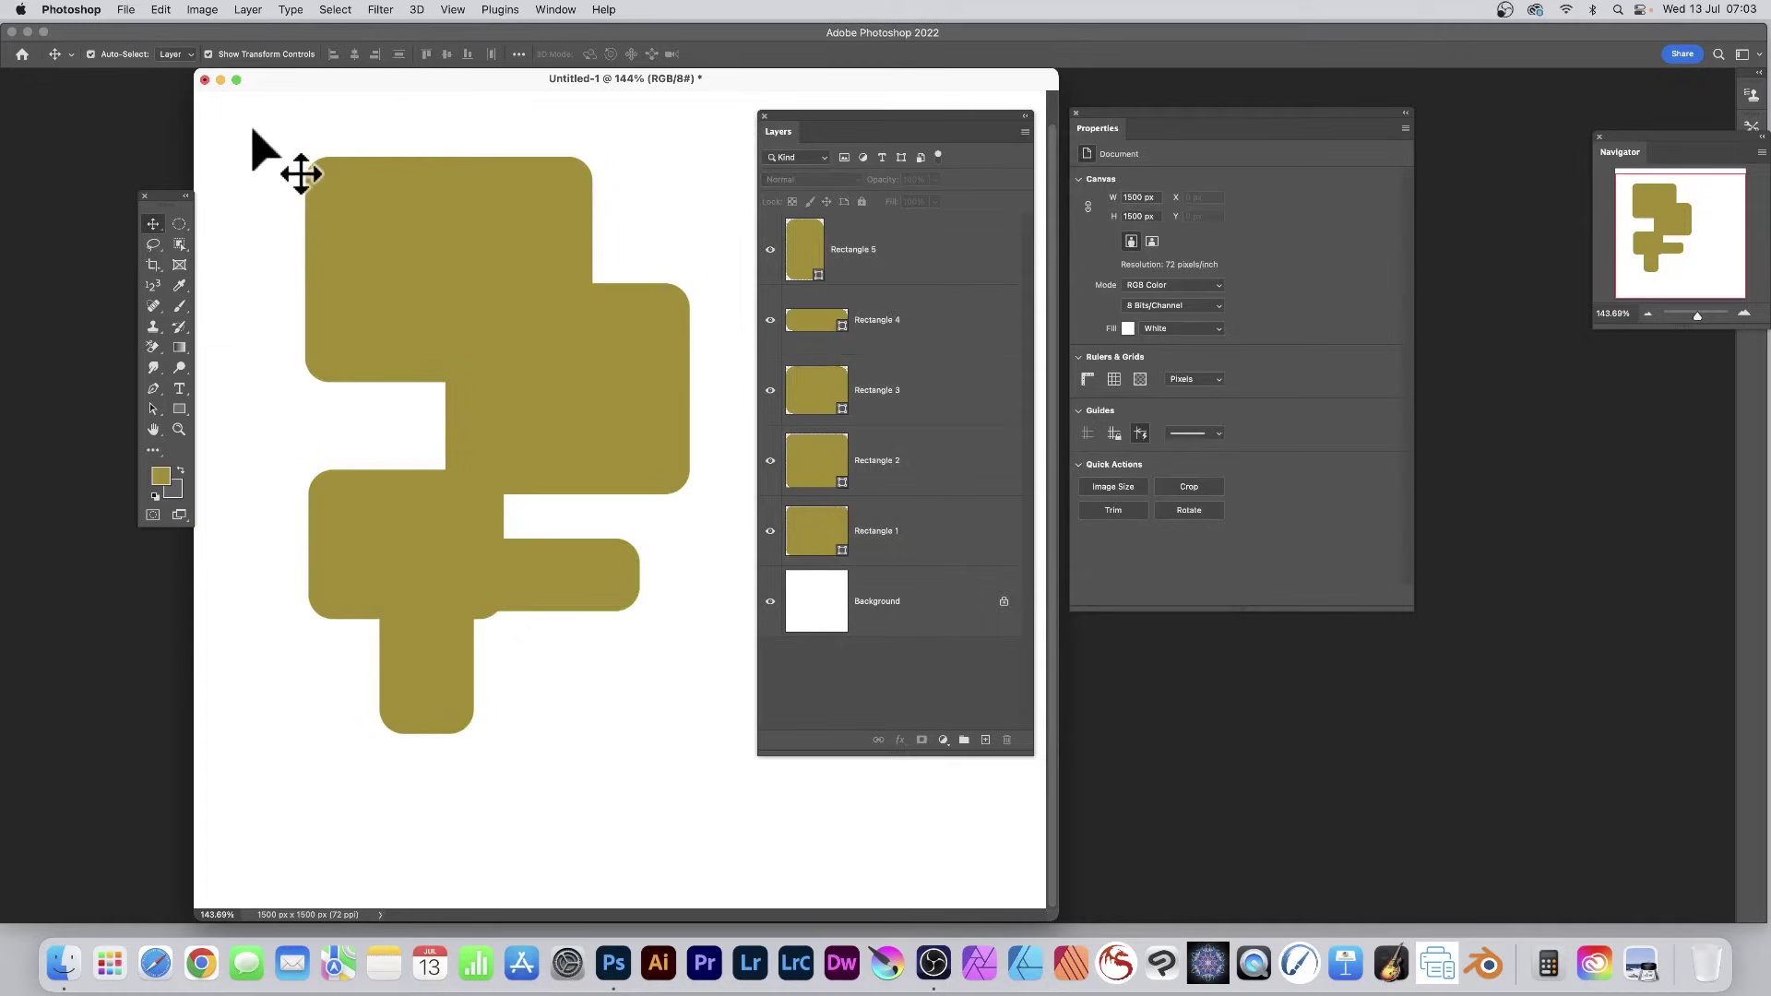
# Select all five rectangle layers and apply Merge Shapes, creating the single layer Rectangle 5.
pyautogui.moveTo(253, 129); pyautogui.dragTo(729, 792)
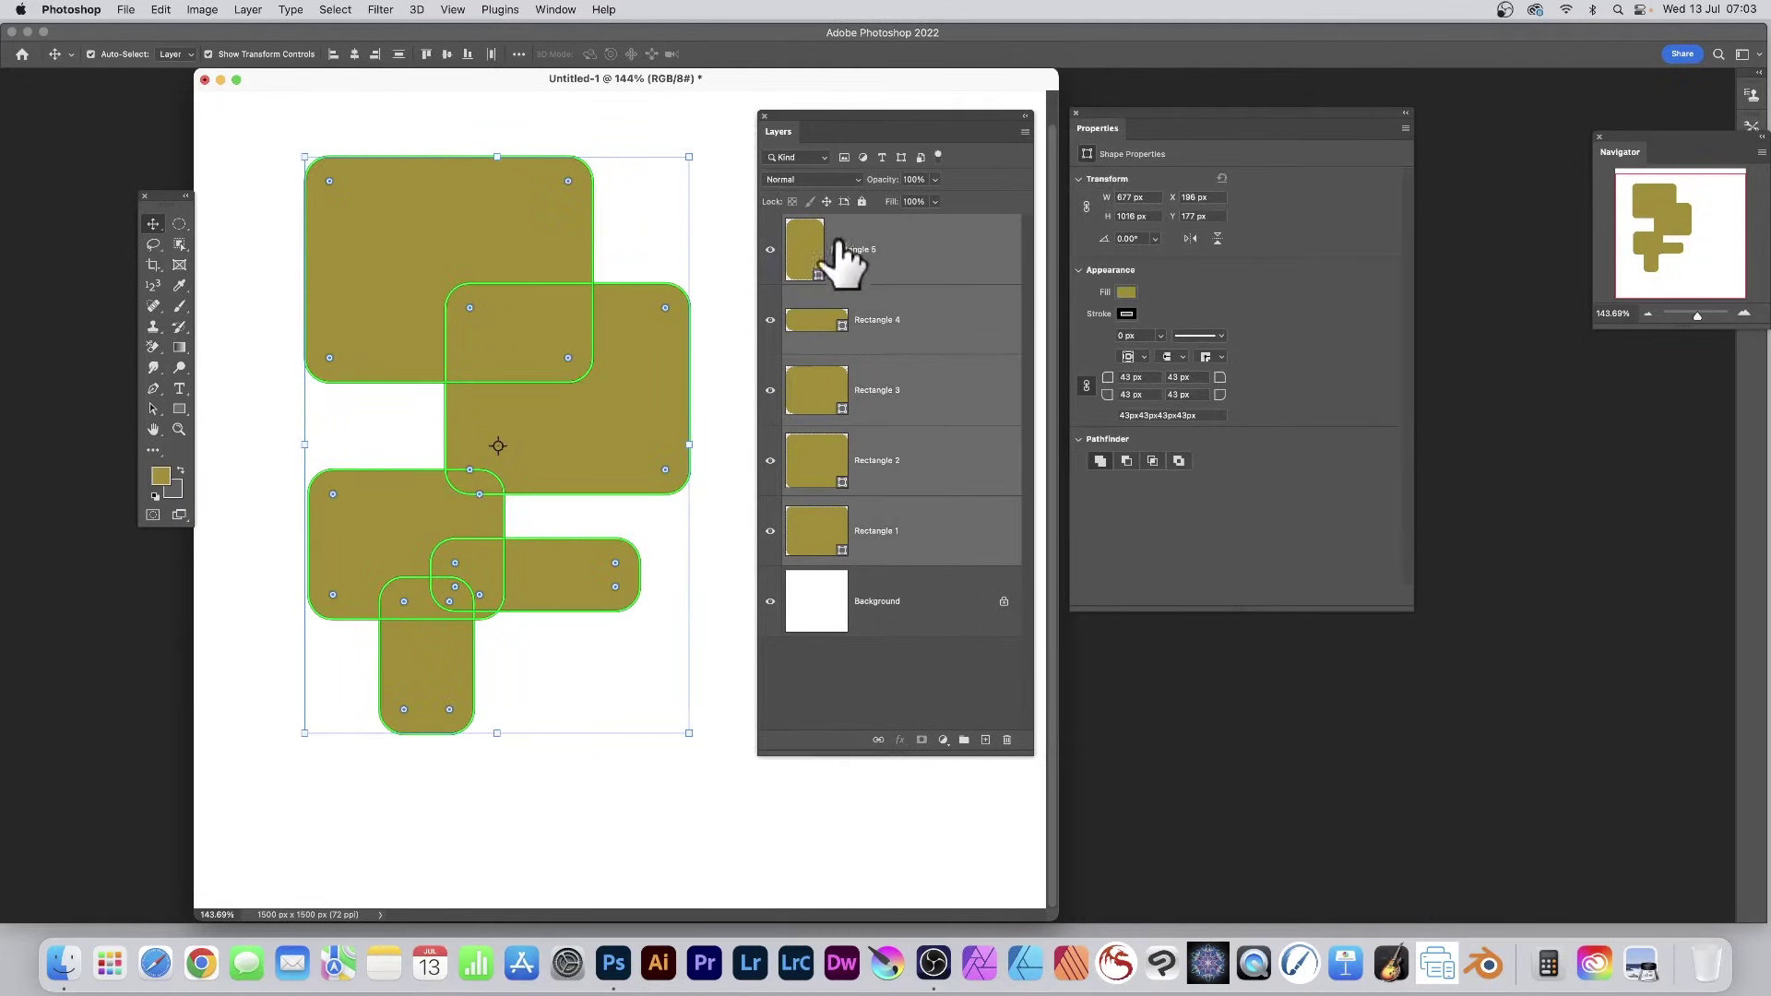
pyautogui.click(1026, 132)
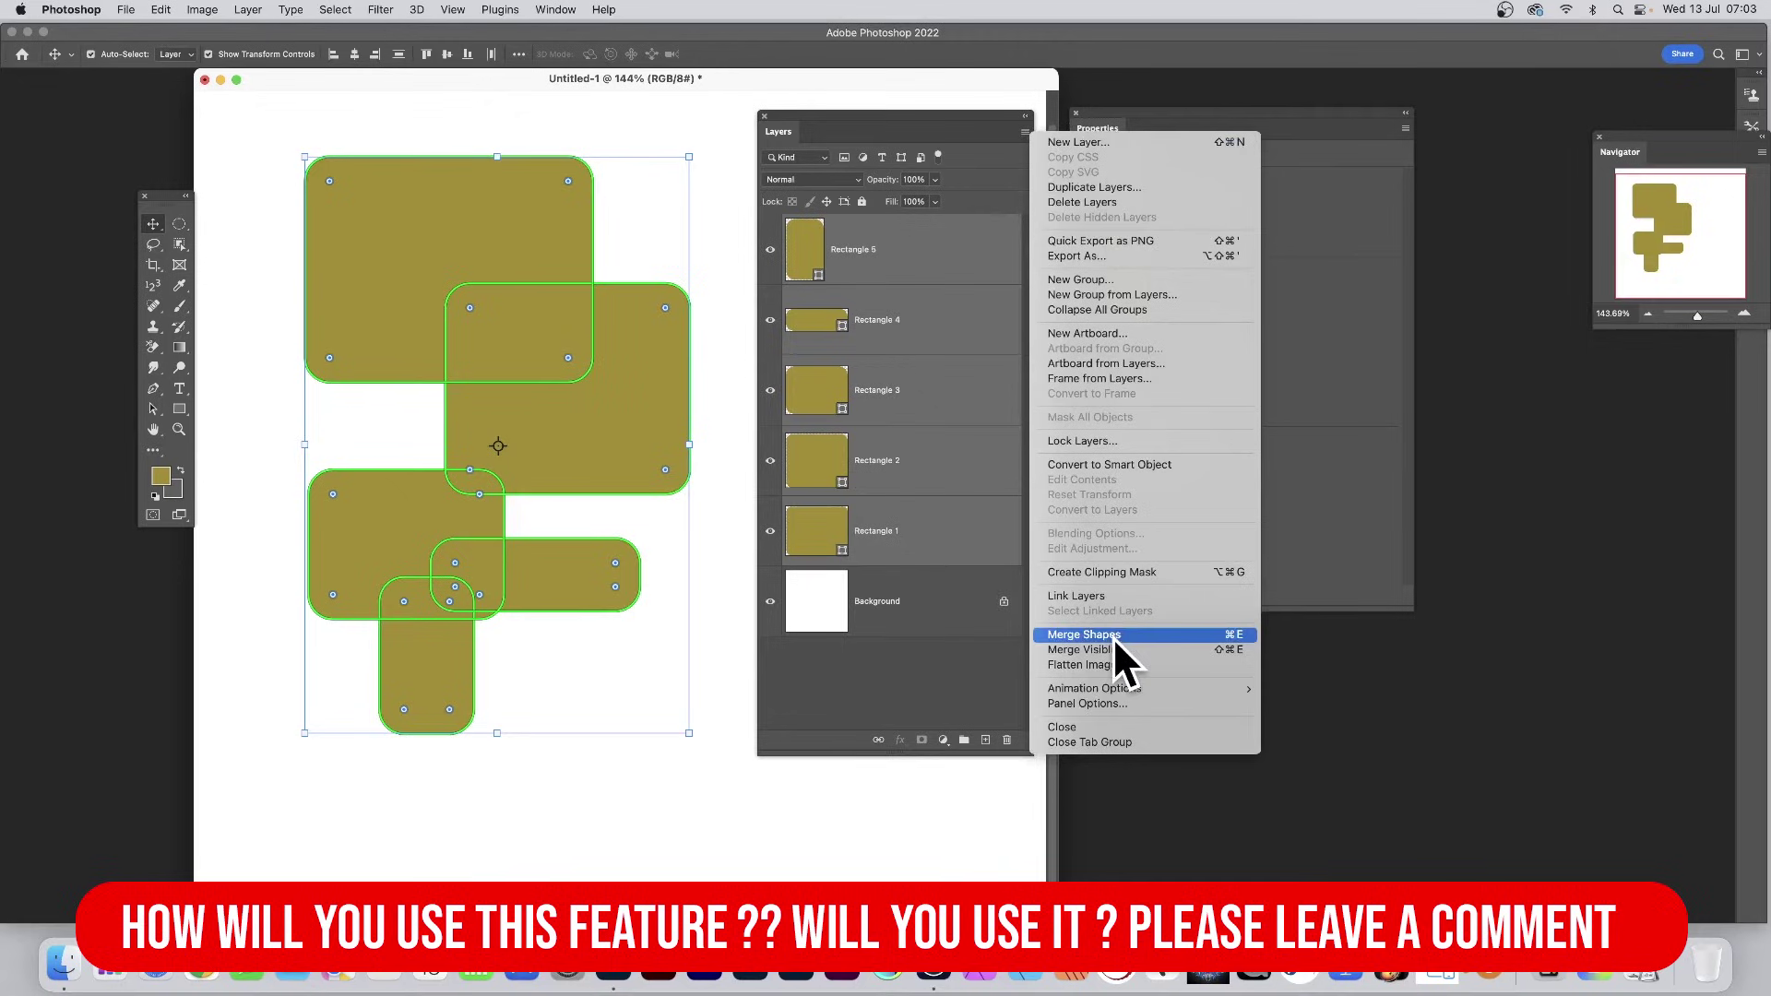
pyautogui.click(1237, 637)
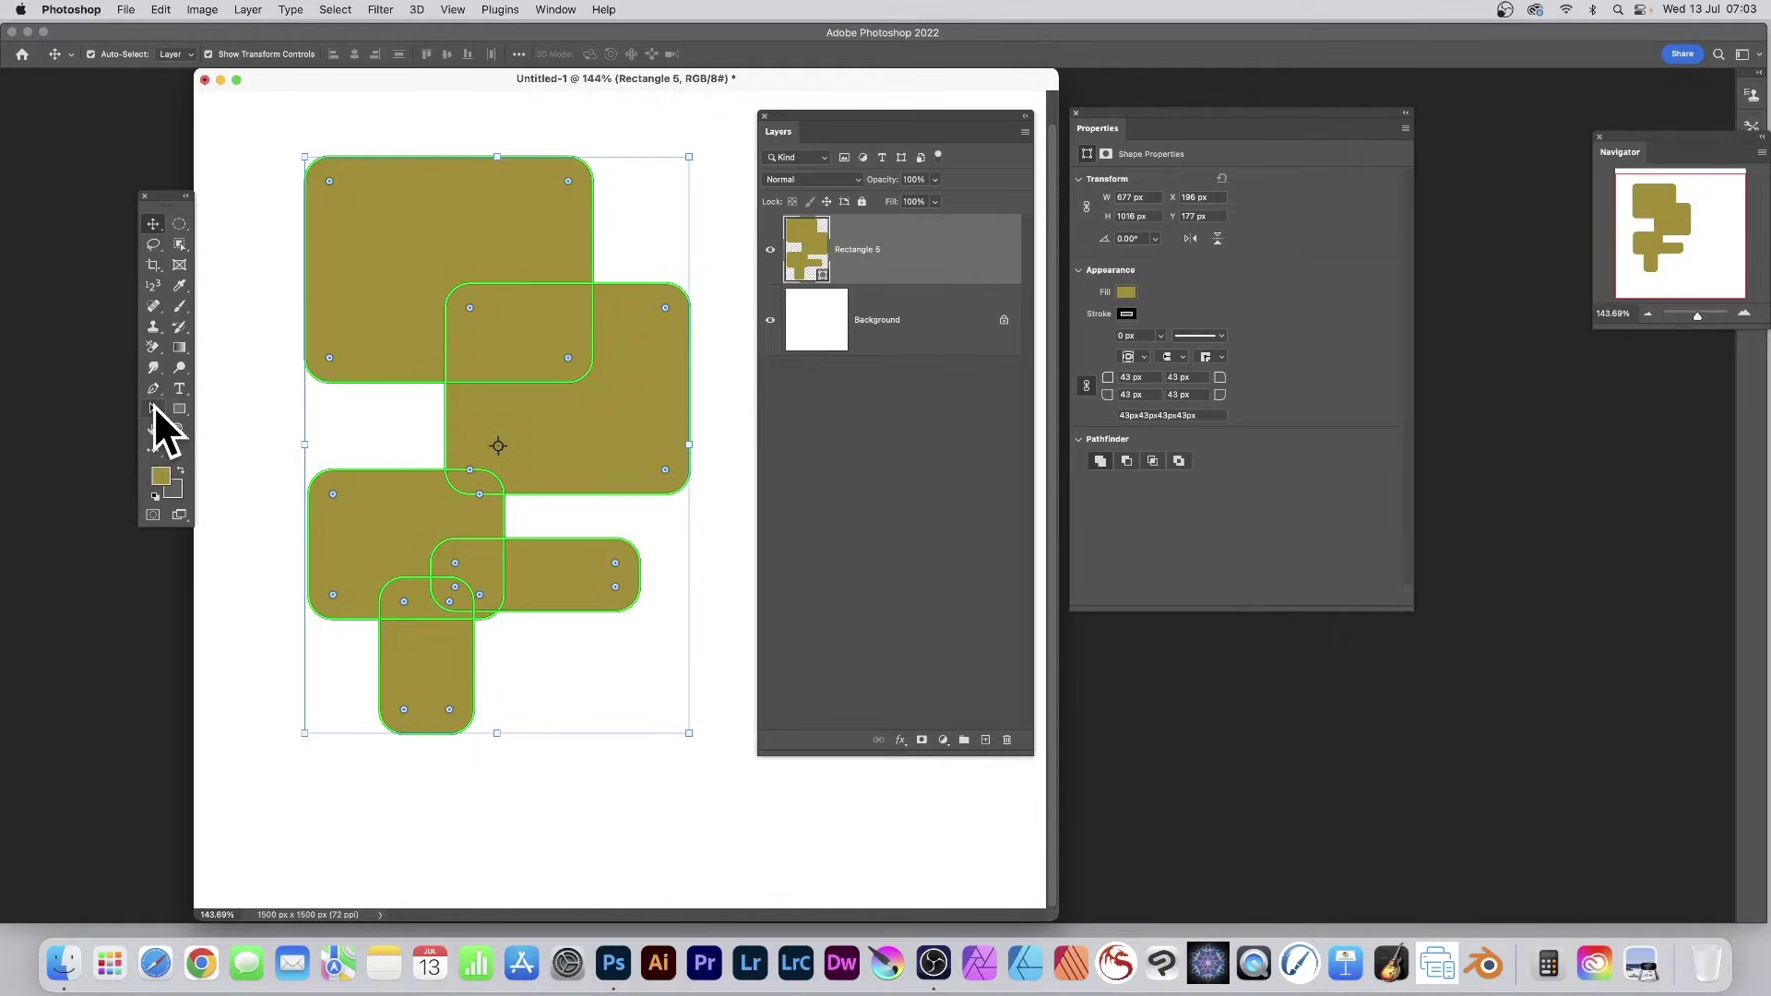
# Move the 344 × 263 px lower-left rounded rectangle path up to X 257 px, Y 487 px.
pyautogui.moveTo(153, 409); pyautogui.dragTo(237, 412)
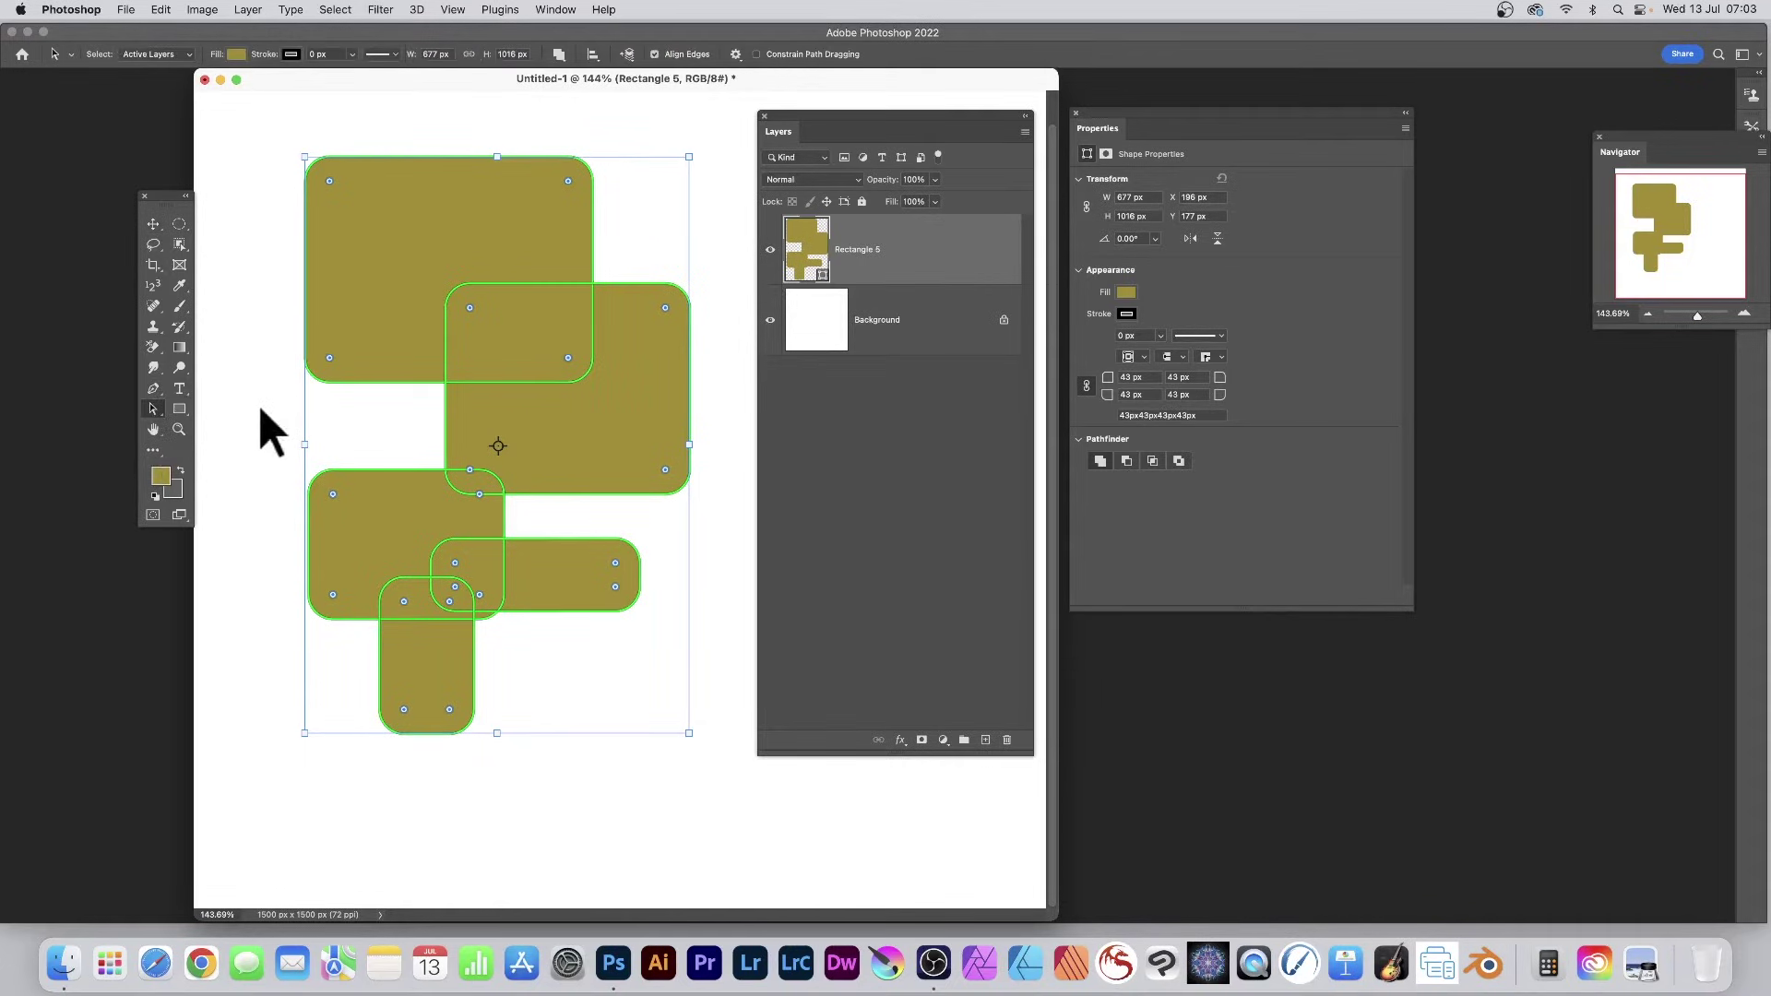
pyautogui.click(718, 399)
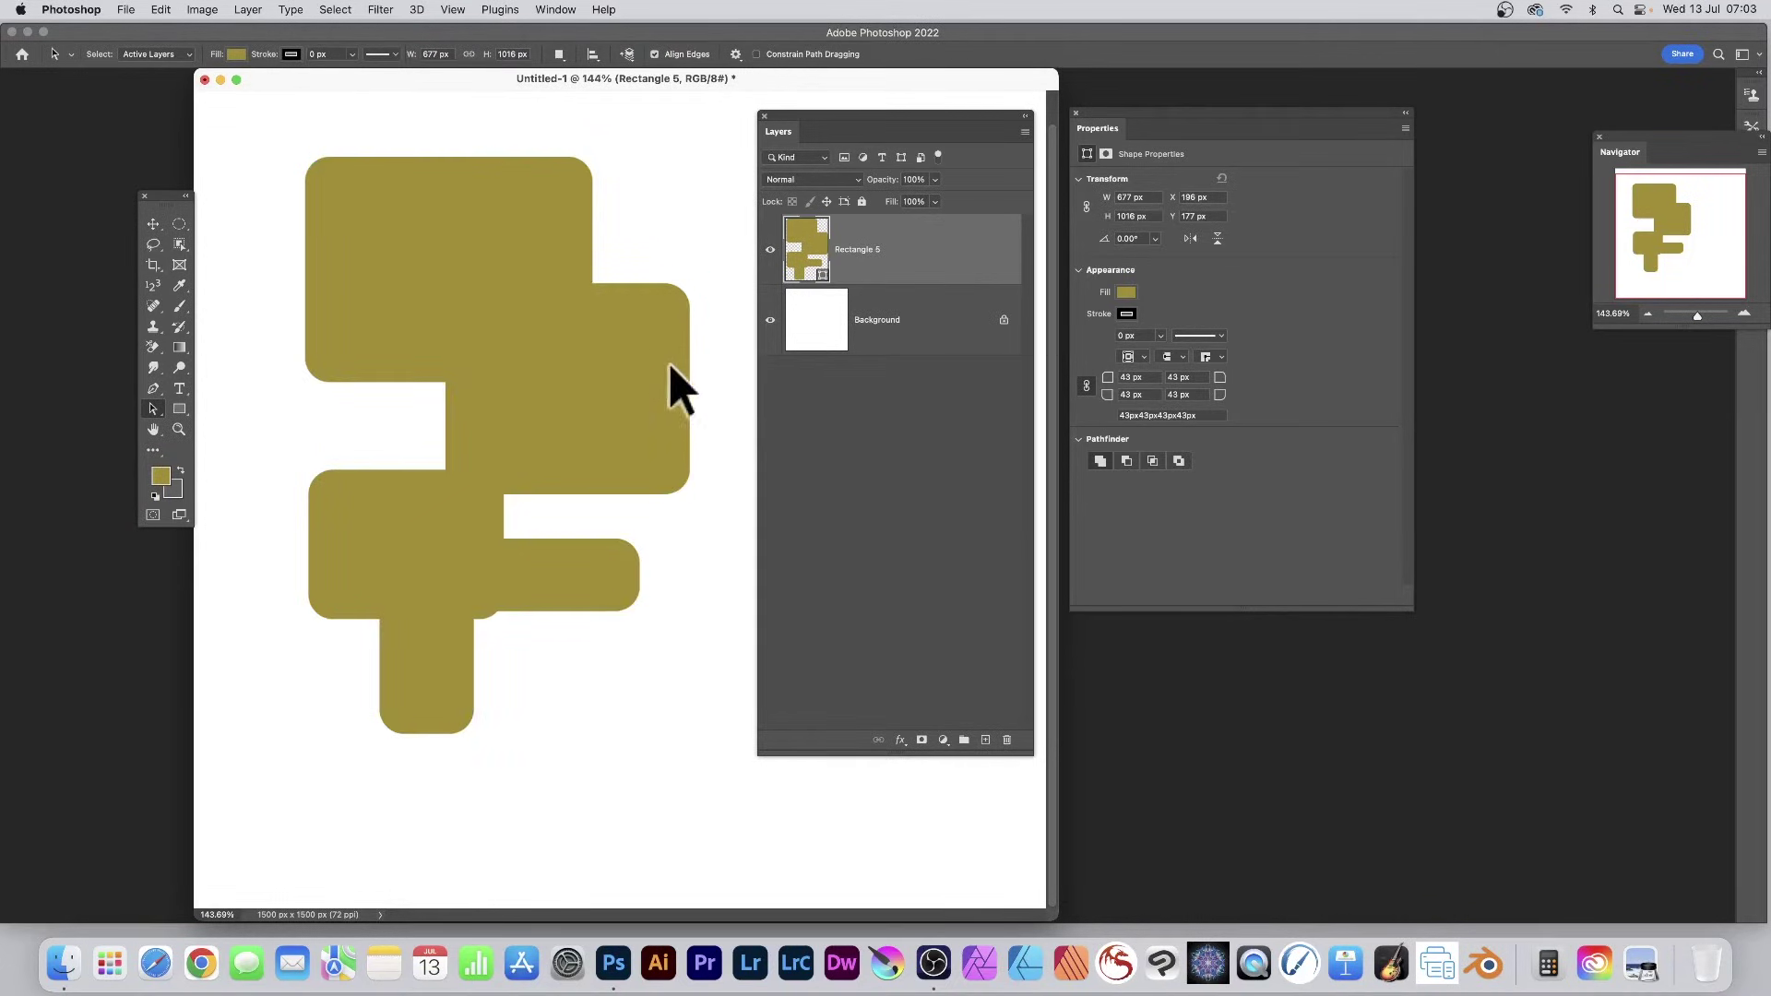
pyautogui.moveTo(710, 261); pyautogui.dragTo(653, 334)
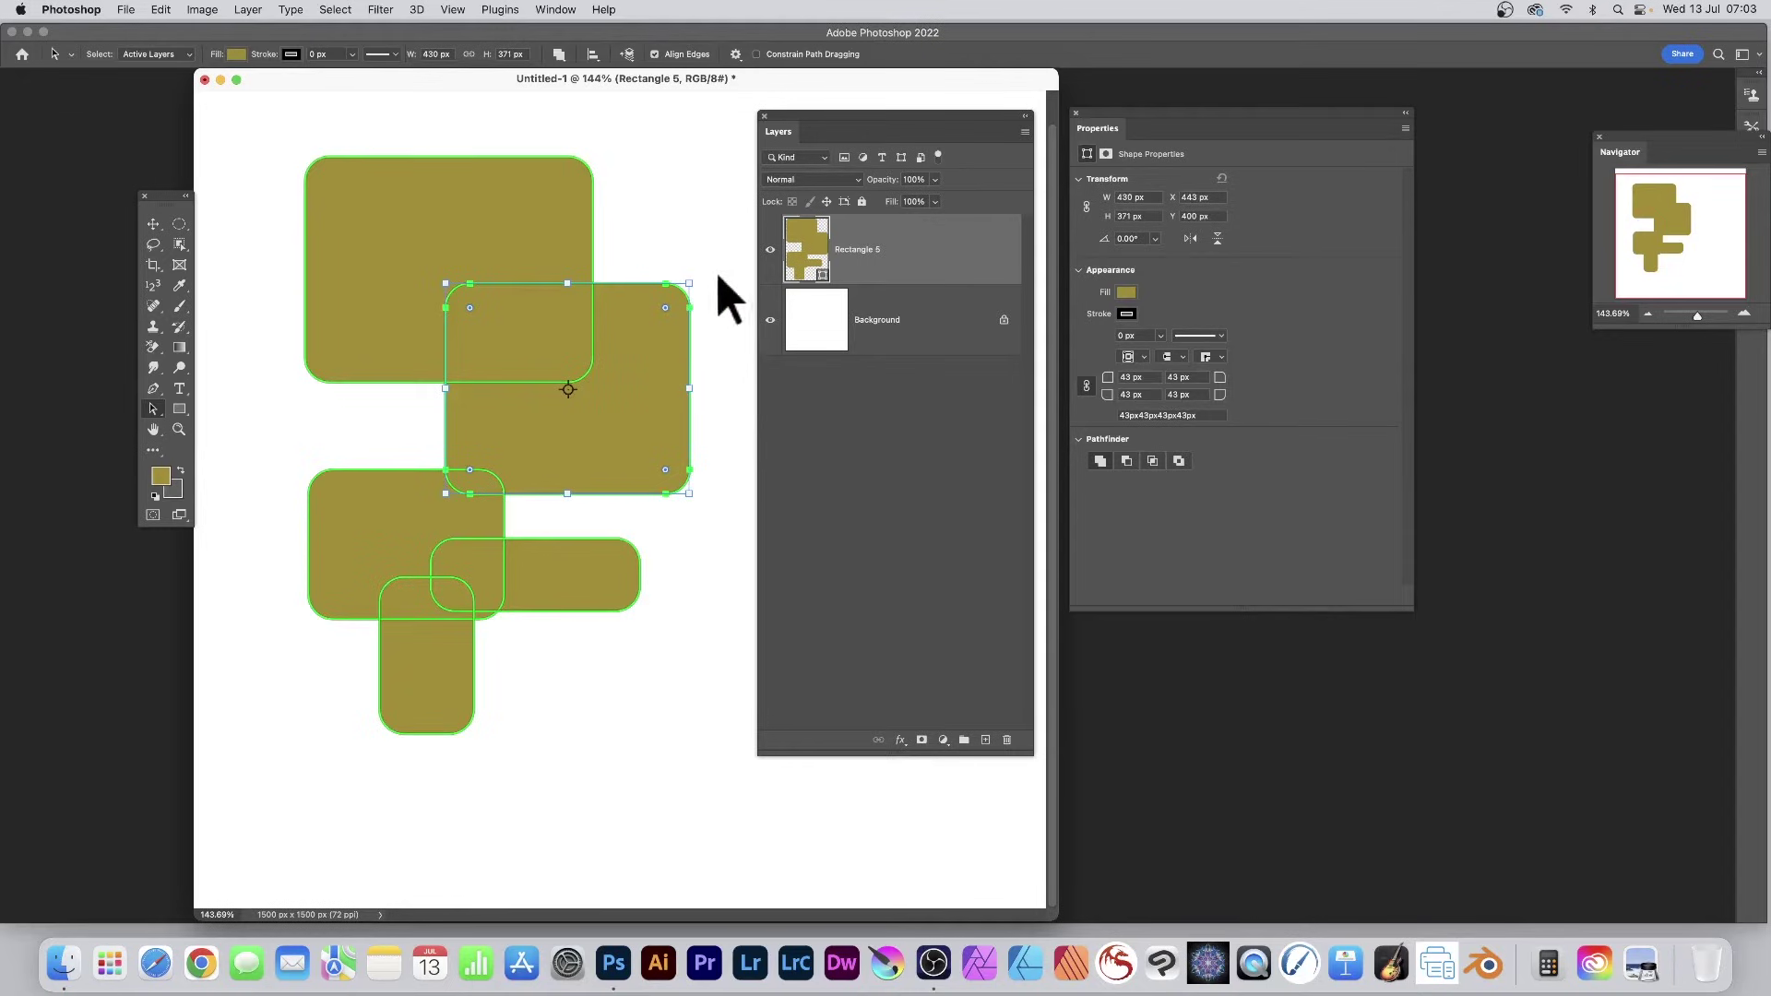
pyautogui.moveTo(302, 444); pyautogui.dragTo(328, 493)
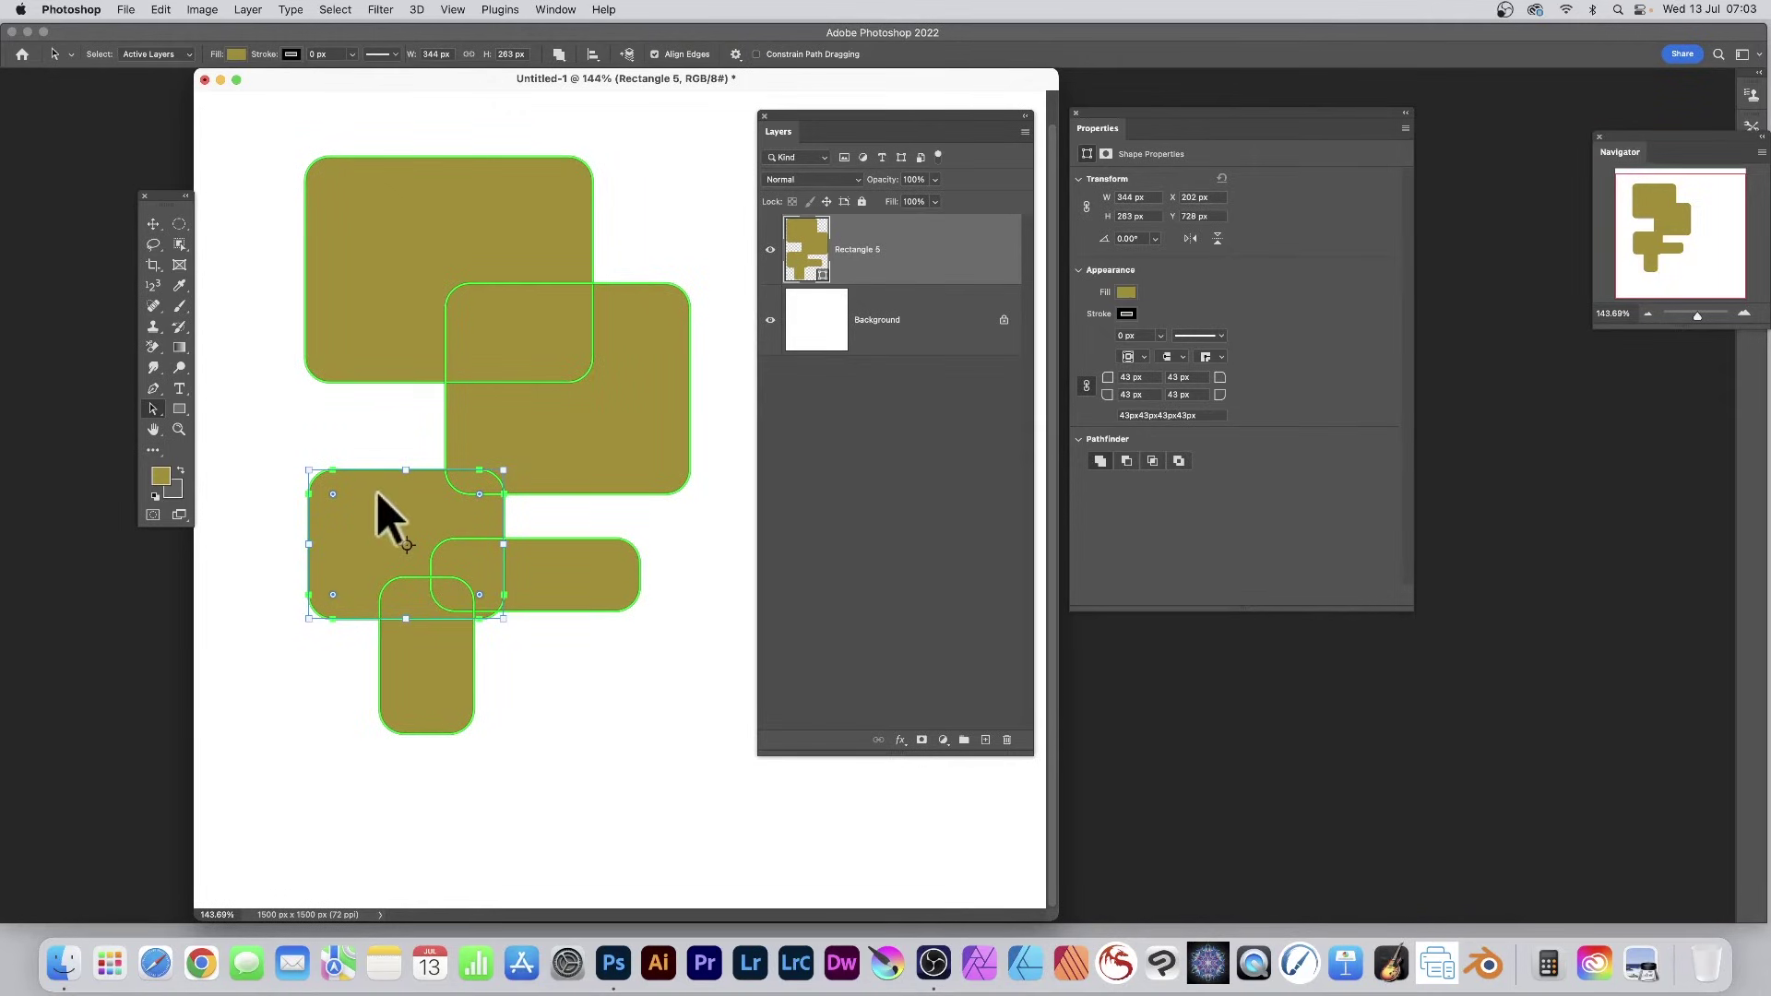
pyautogui.moveTo(417, 496); pyautogui.dragTo(457, 384)
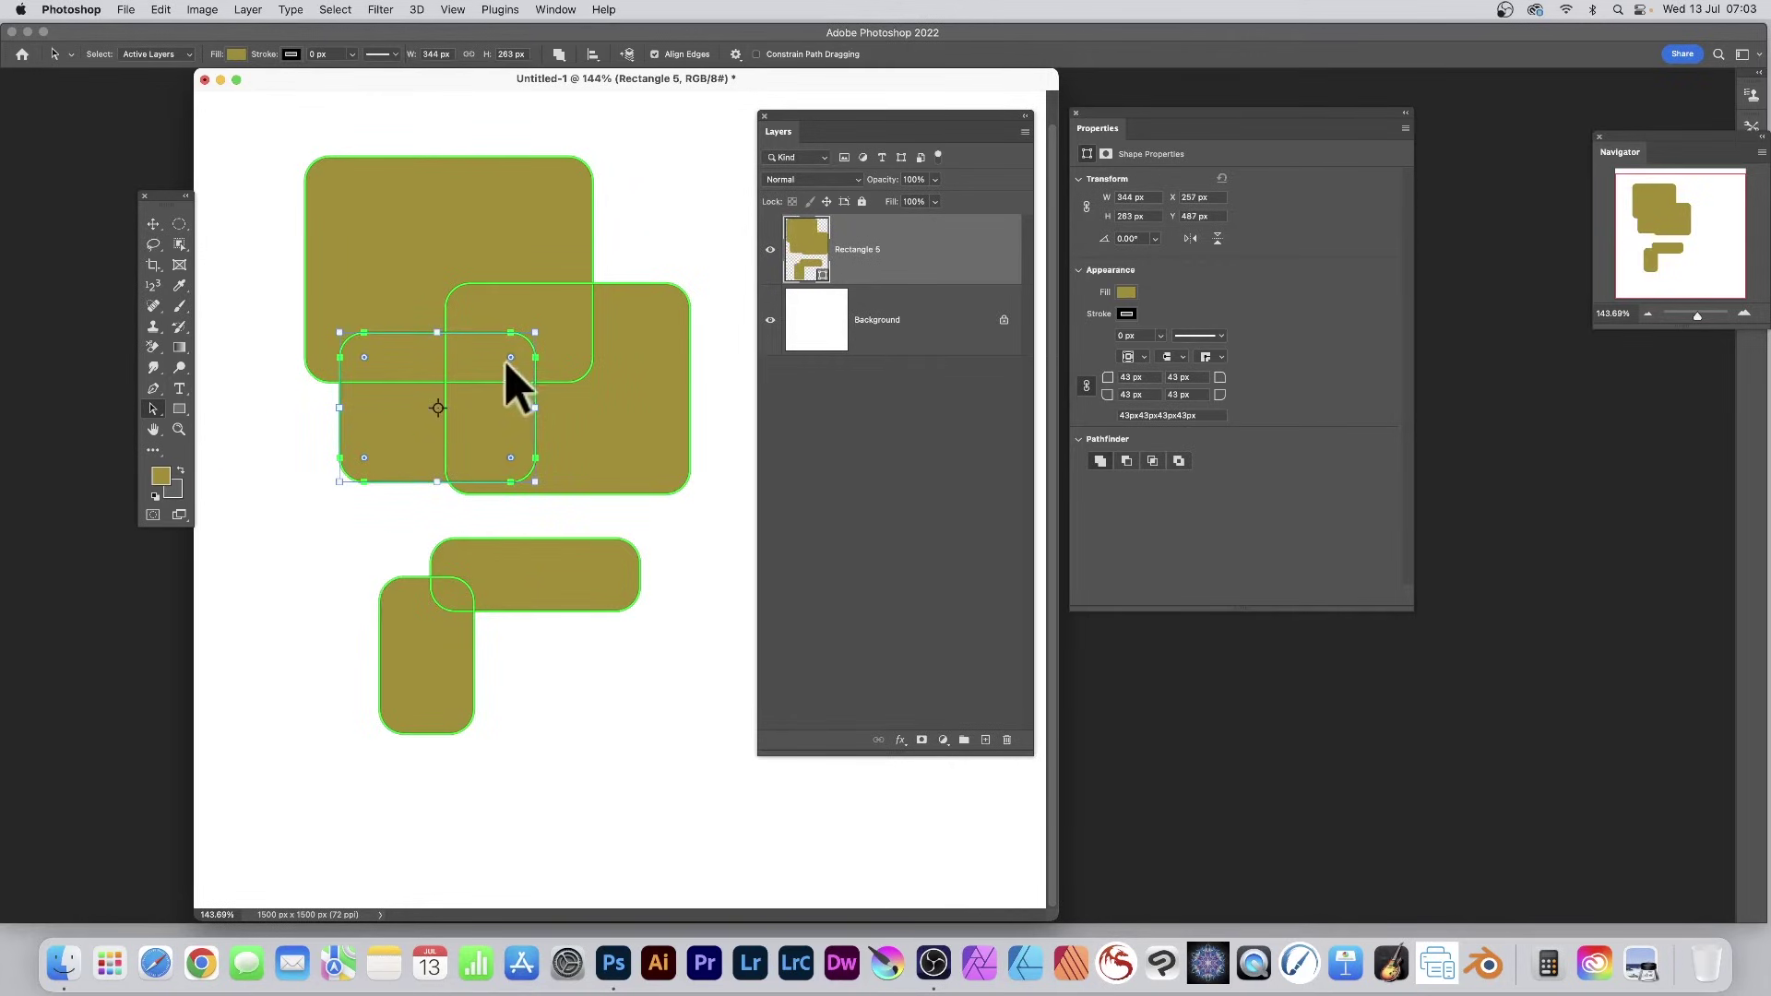
# Set the moved rectangle to Subtract Front Shape and reposition the resulting white cut-out.
pyautogui.click(562, 57)
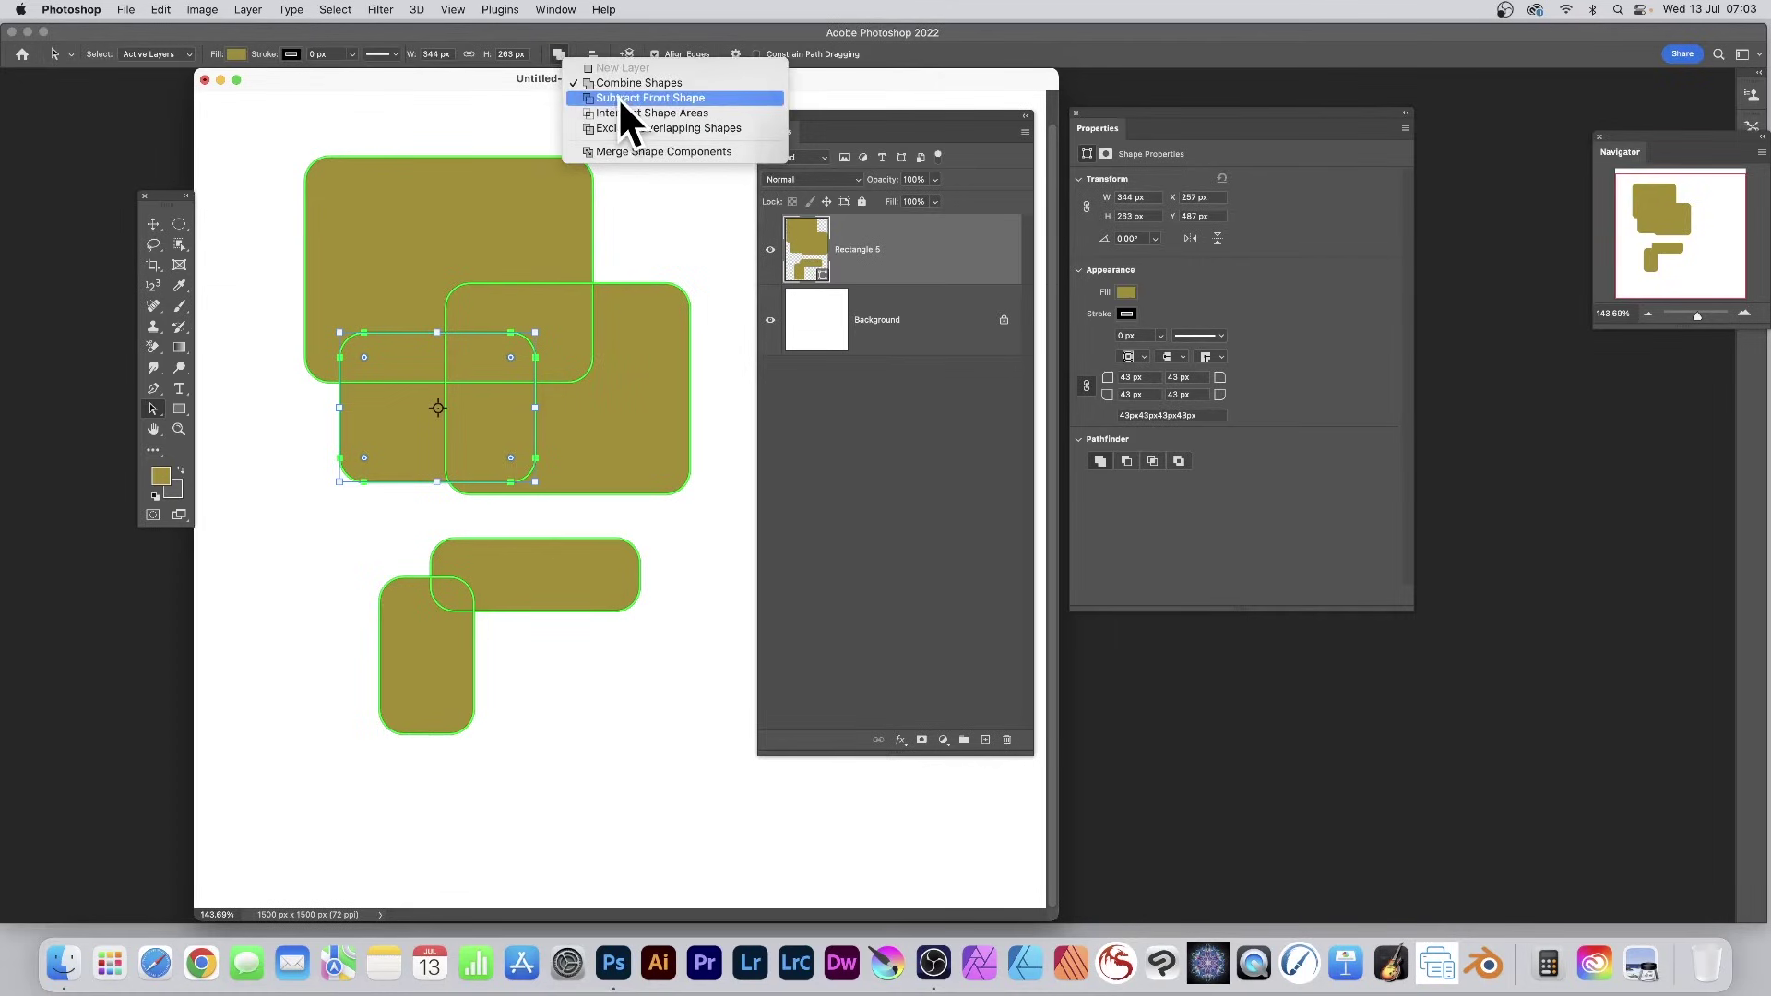
pyautogui.click(650, 98)
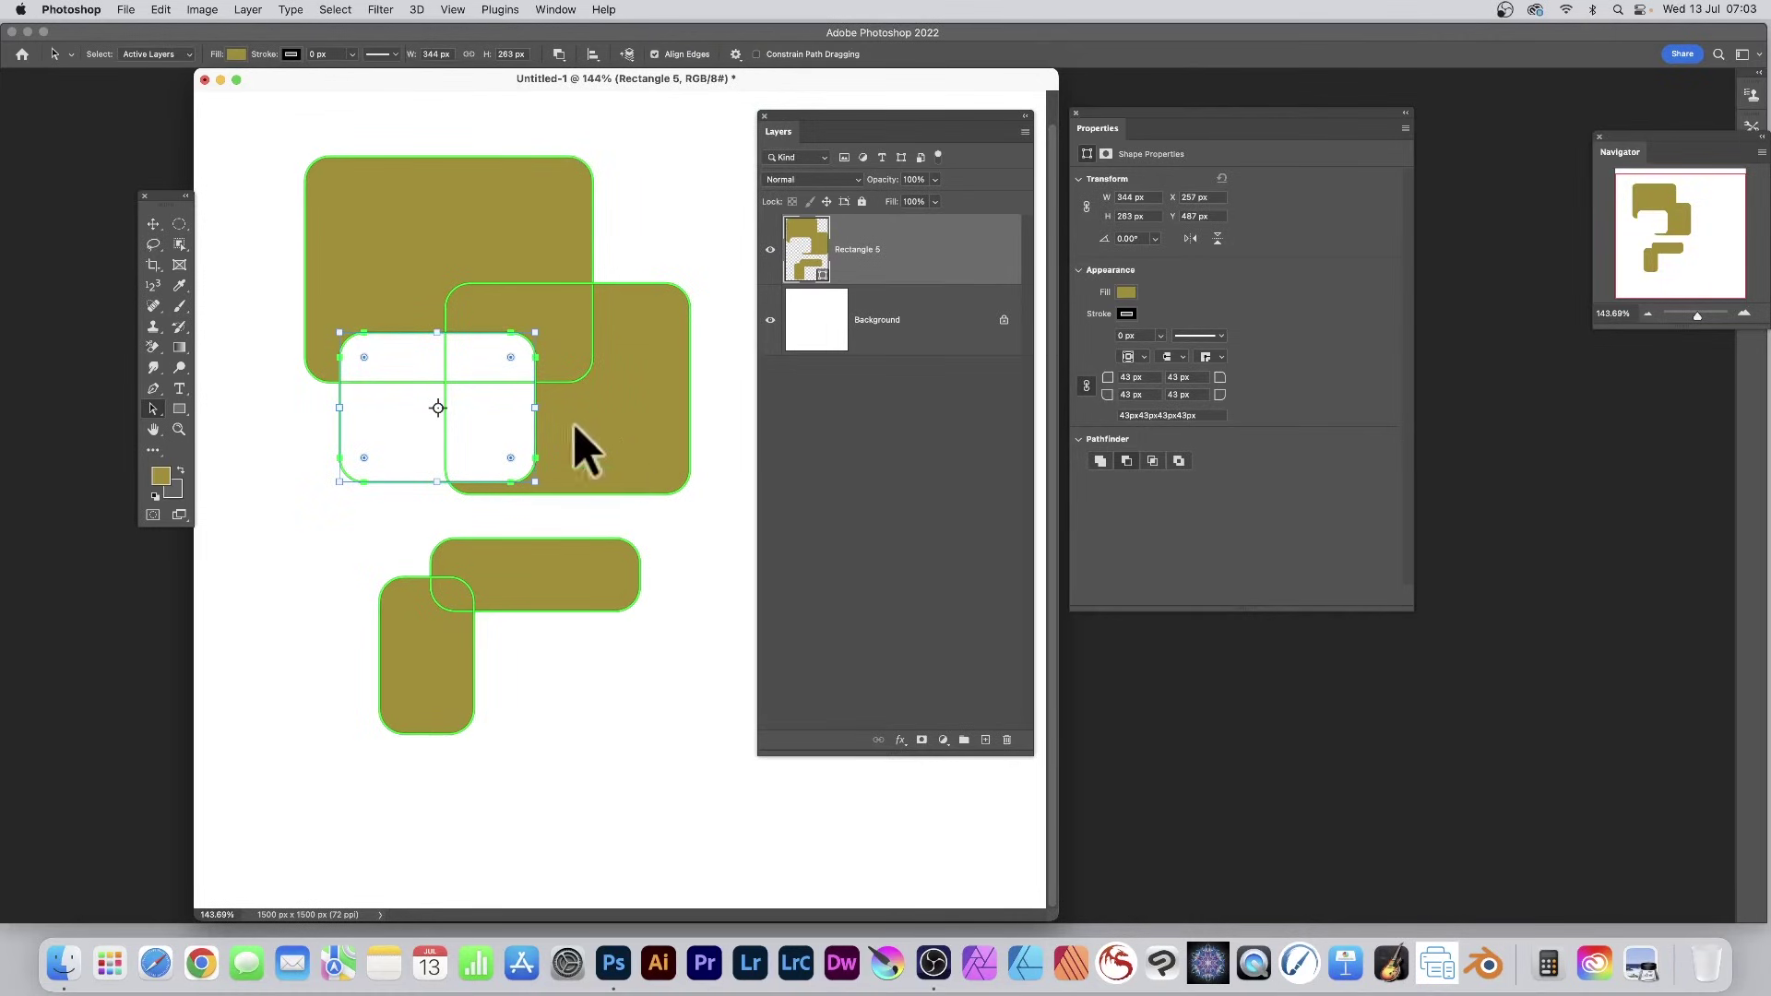
pyautogui.moveTo(490, 375)
pyautogui.mouseDown()
pyautogui.moveTo(498, 454)
pyautogui.moveTo(481, 473)
pyautogui.moveTo(449, 335)
pyautogui.moveTo(524, 272)
pyautogui.moveTo(554, 384)
pyautogui.moveTo(494, 407)
pyautogui.moveTo(479, 379)
pyautogui.mouseUp()
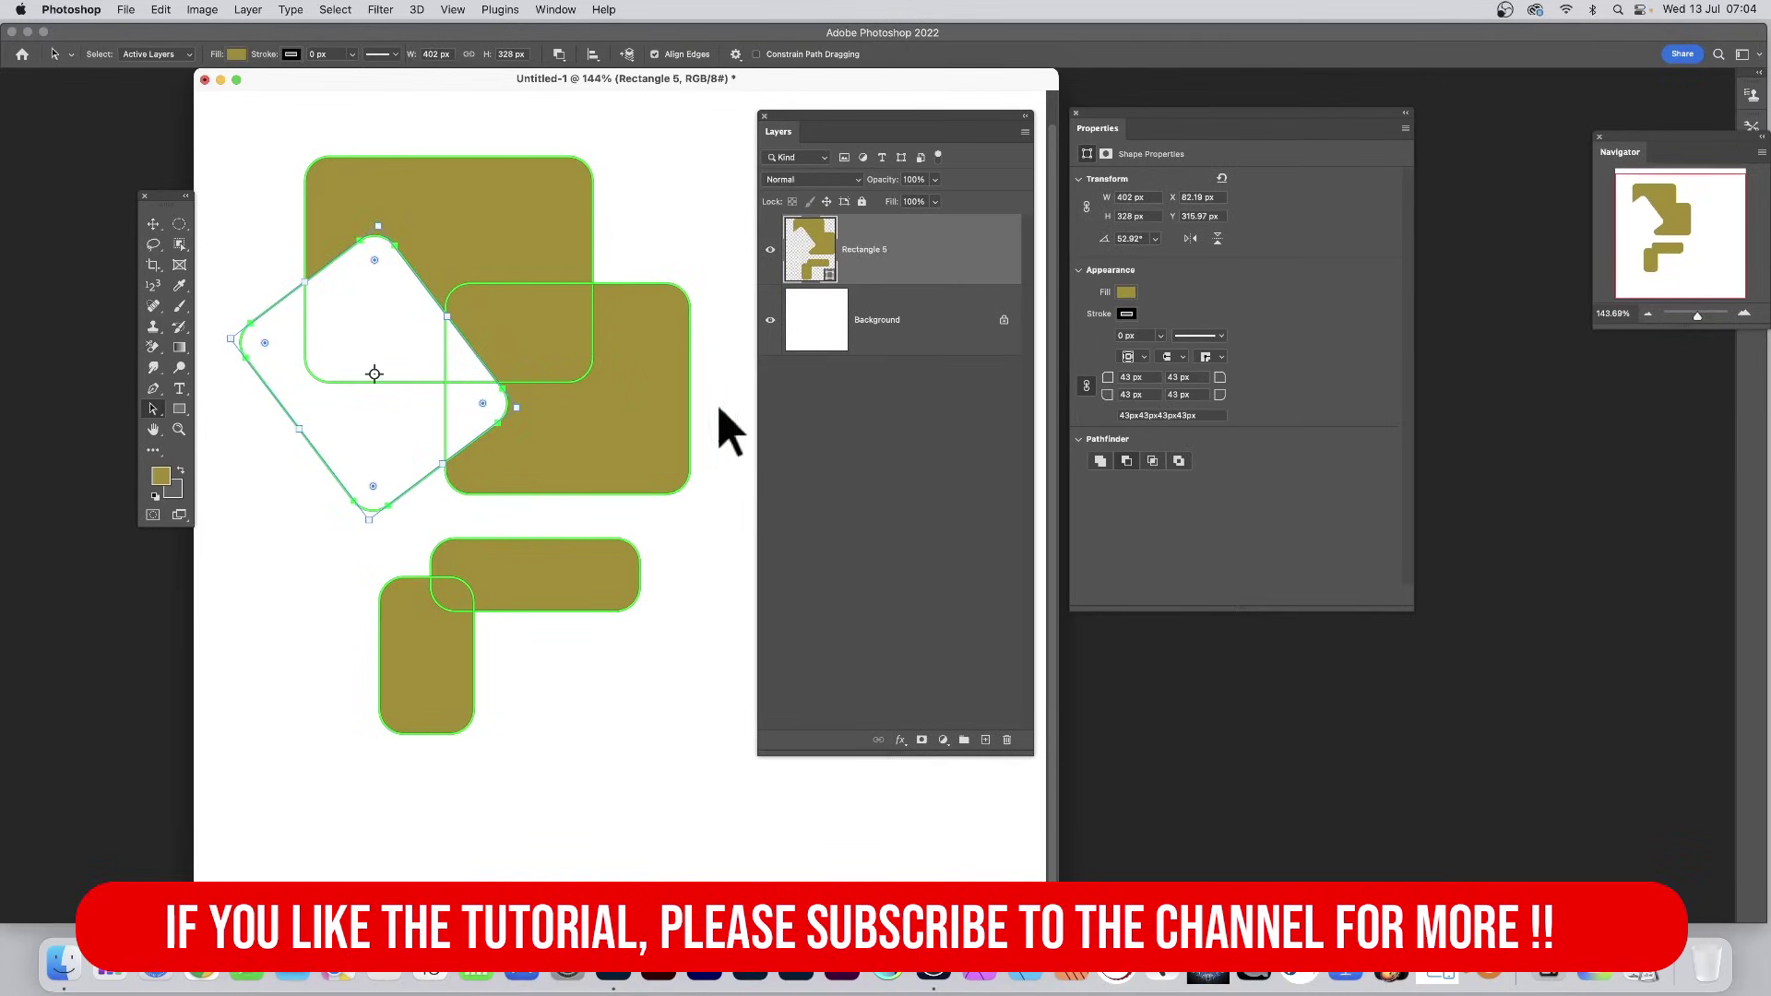
# Shift the right olive rectangle down and left and set it to Intersect Shape Areas.
pyautogui.click(646, 482)
pyautogui.moveTo(664, 381); pyautogui.dragTo(646, 461)
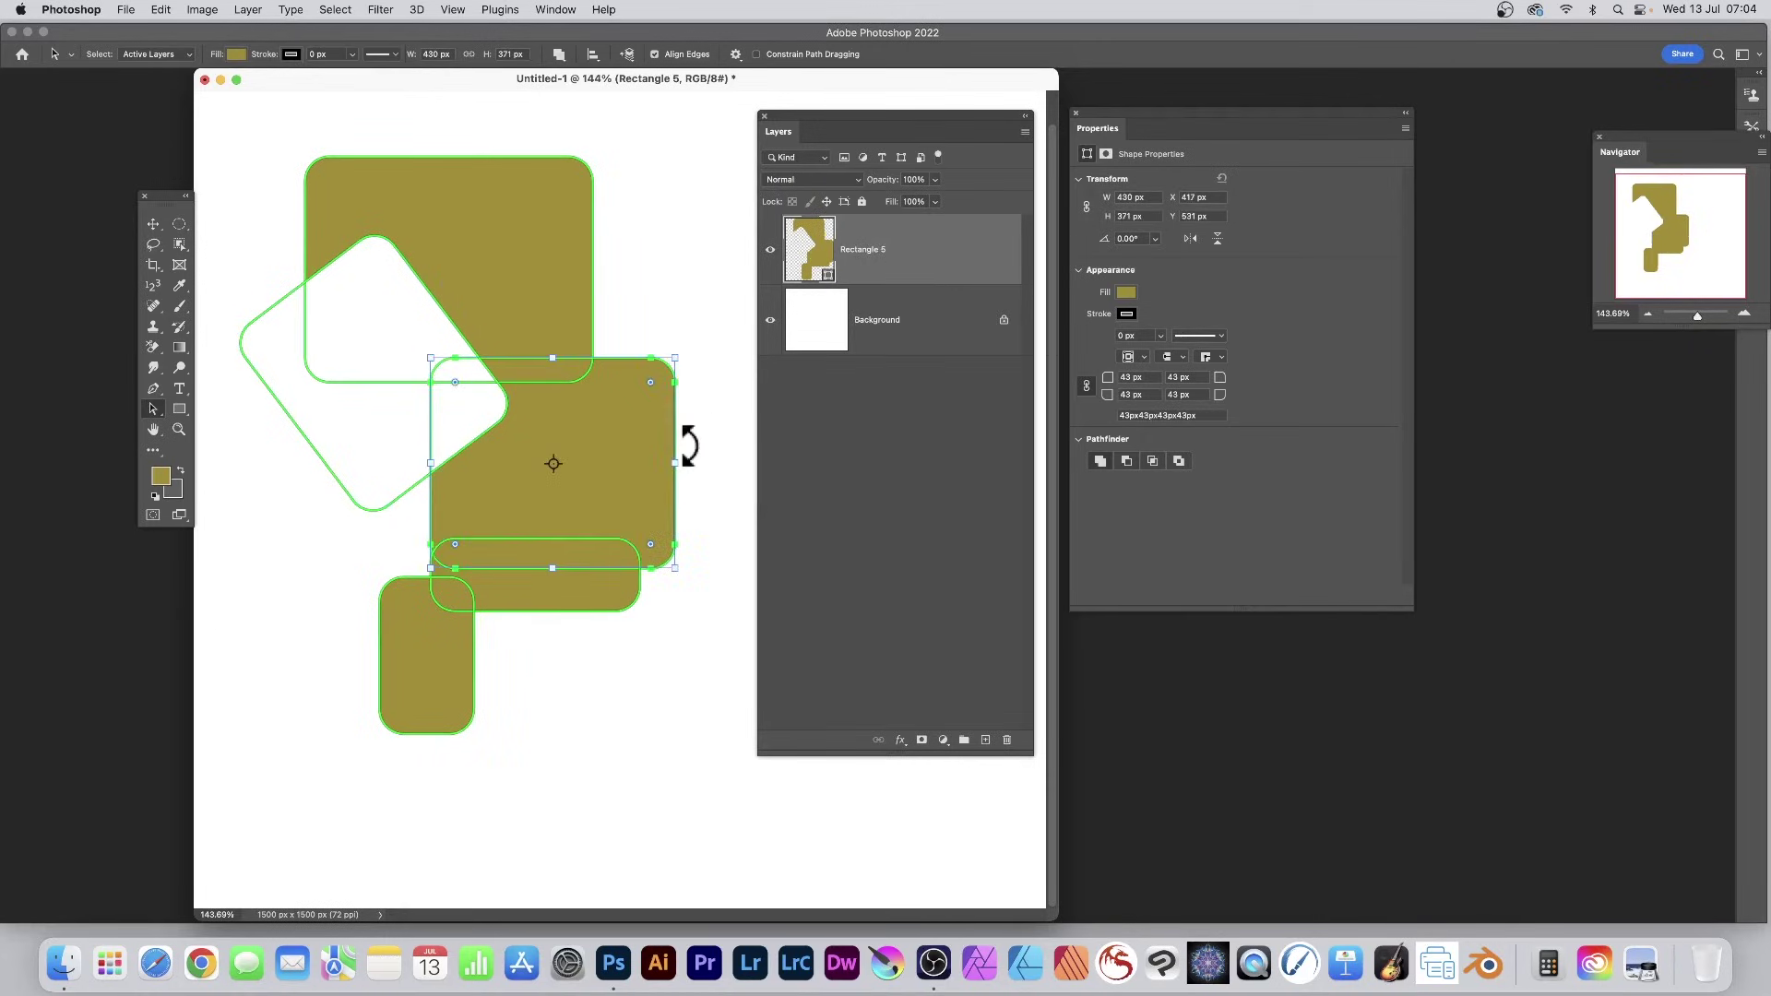
pyautogui.click(560, 54)
pyautogui.click(613, 110)
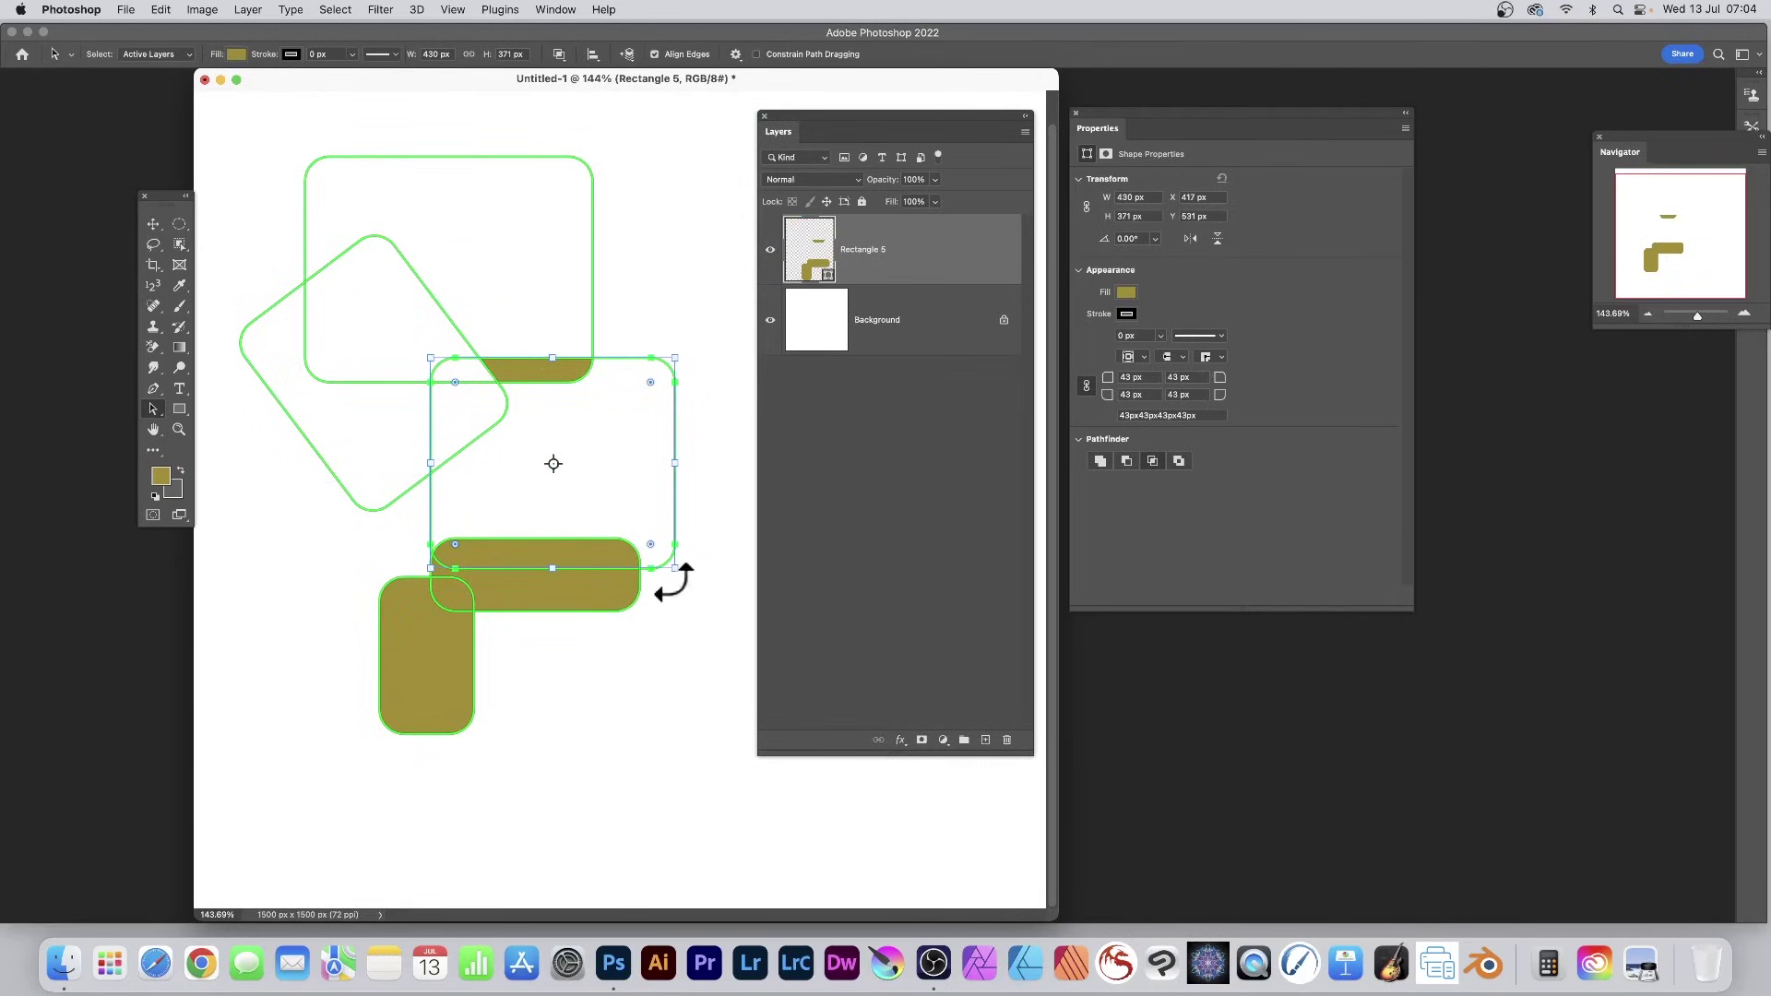
# Resize the rectangle to 249 × 627 px at X 395, Y 340, then select all paths.
pyautogui.moveTo(670, 569); pyautogui.dragTo(554, 712)
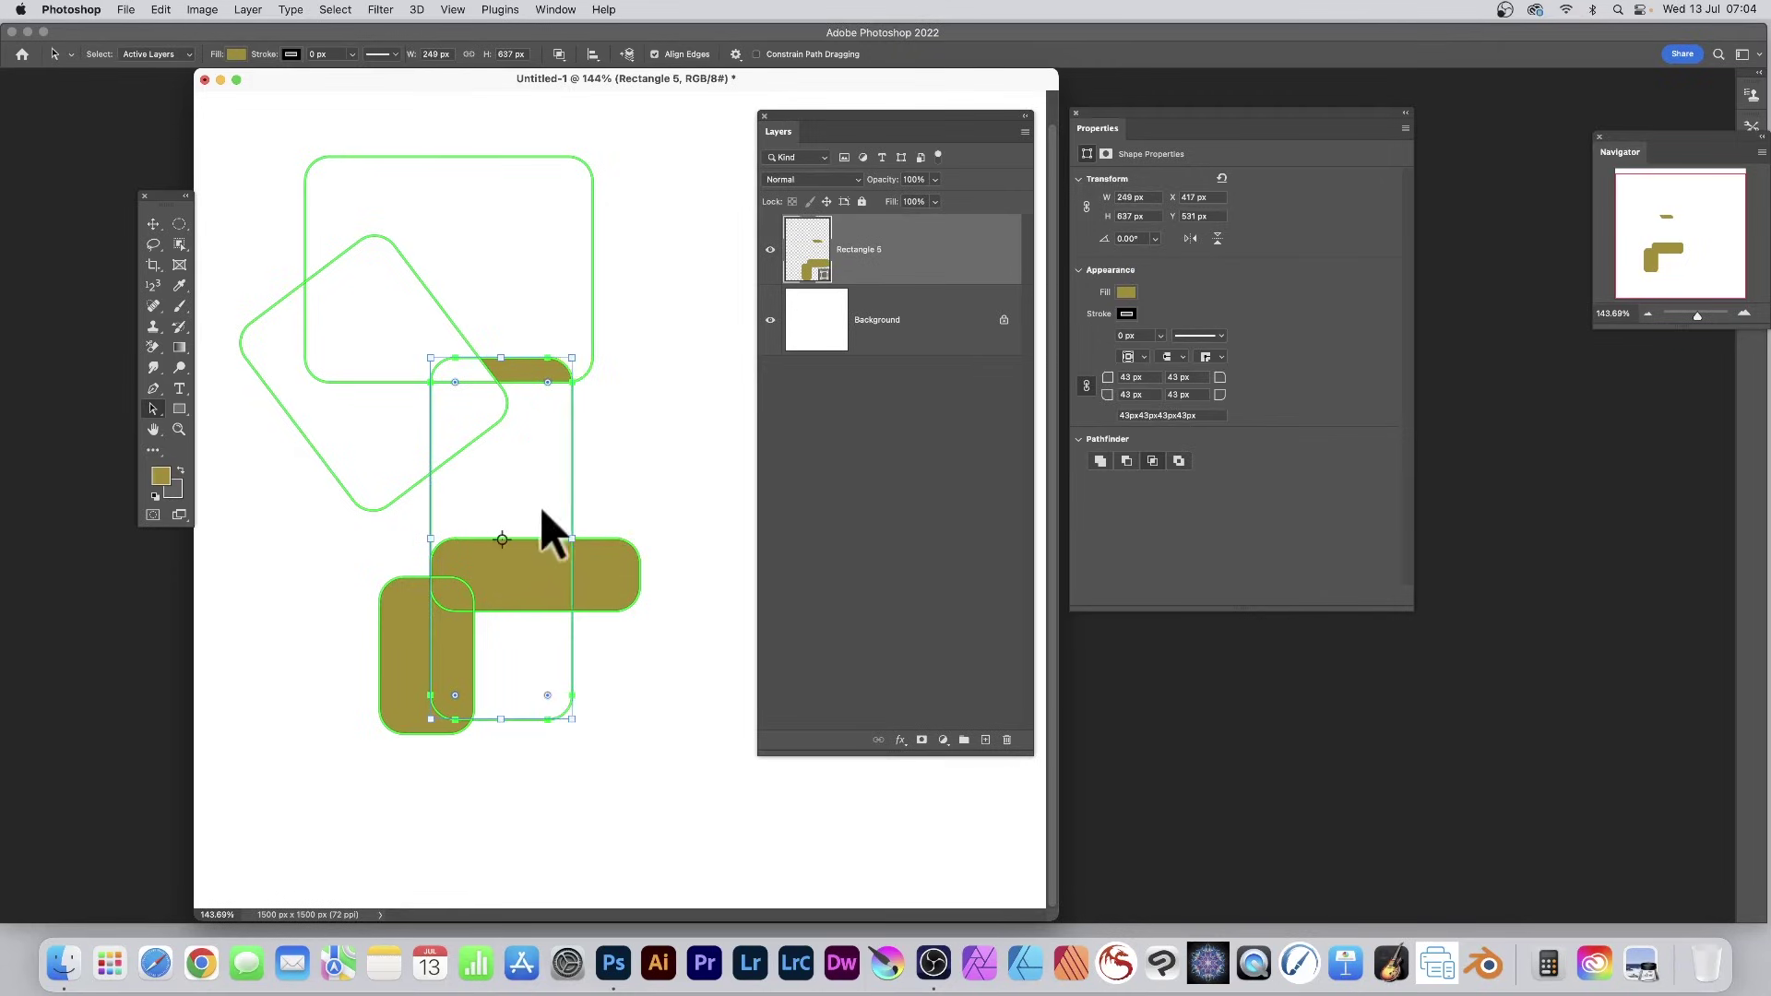
pyautogui.moveTo(554, 534); pyautogui.dragTo(536, 420)
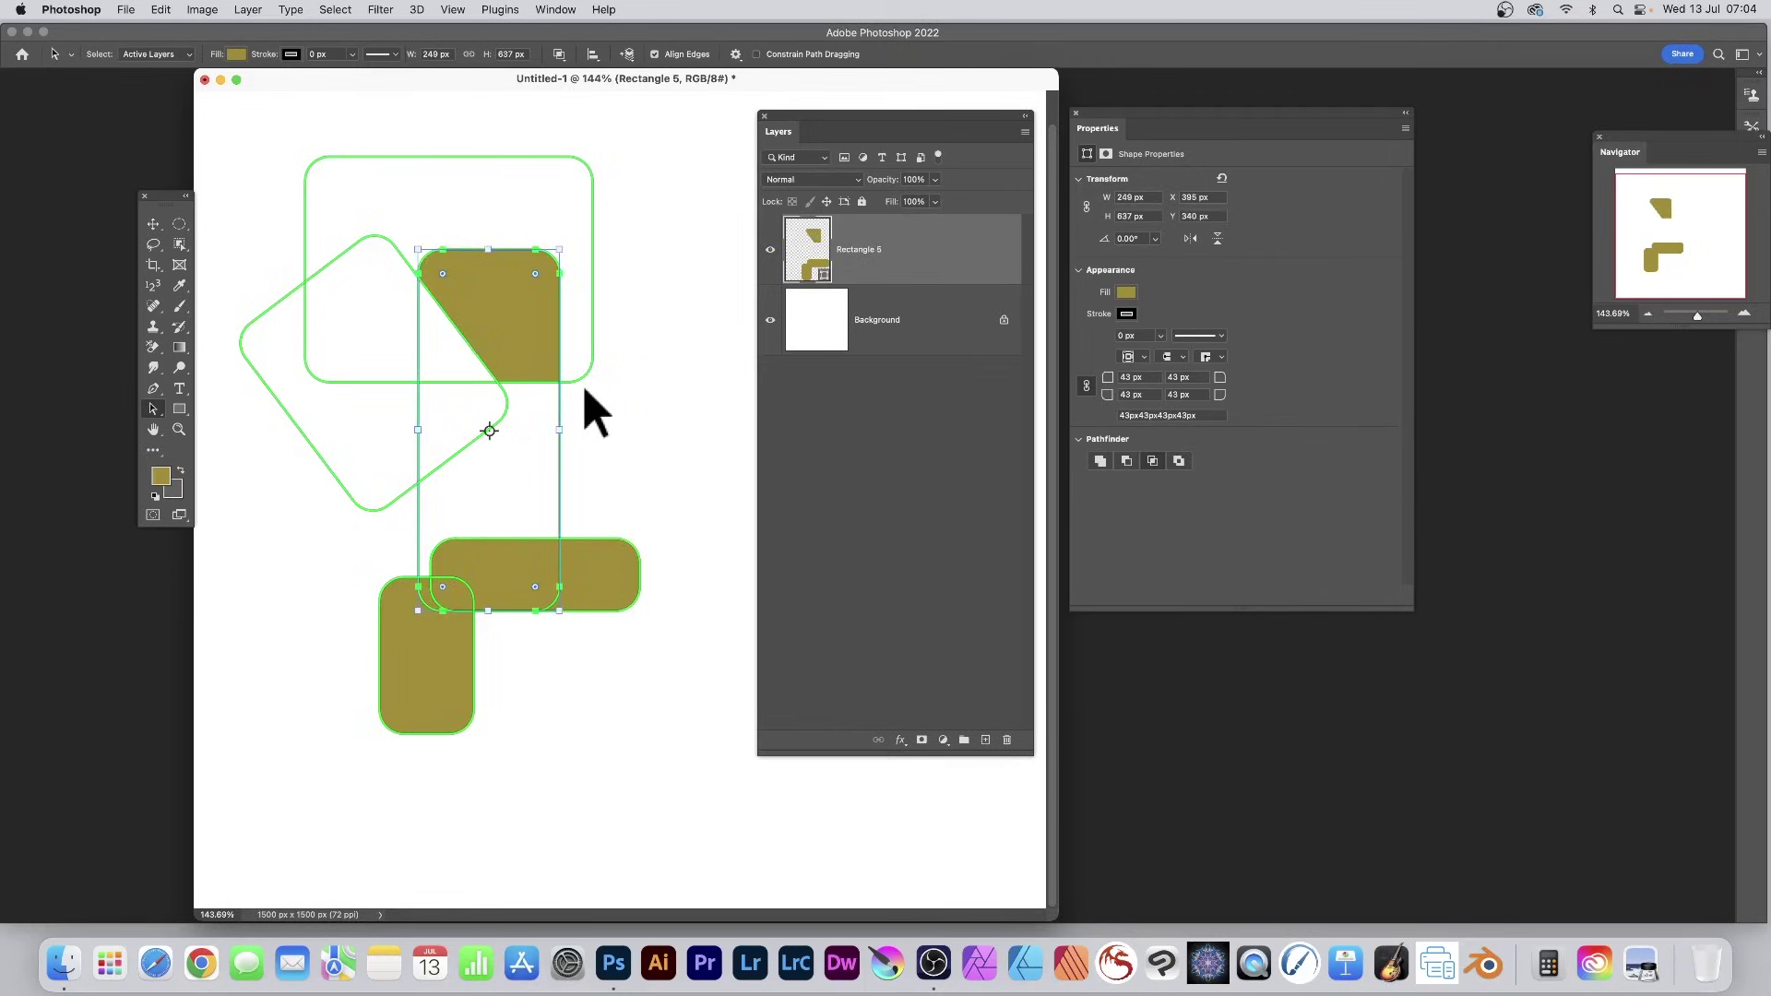
pyautogui.moveTo(227, 138); pyautogui.dragTo(747, 816)
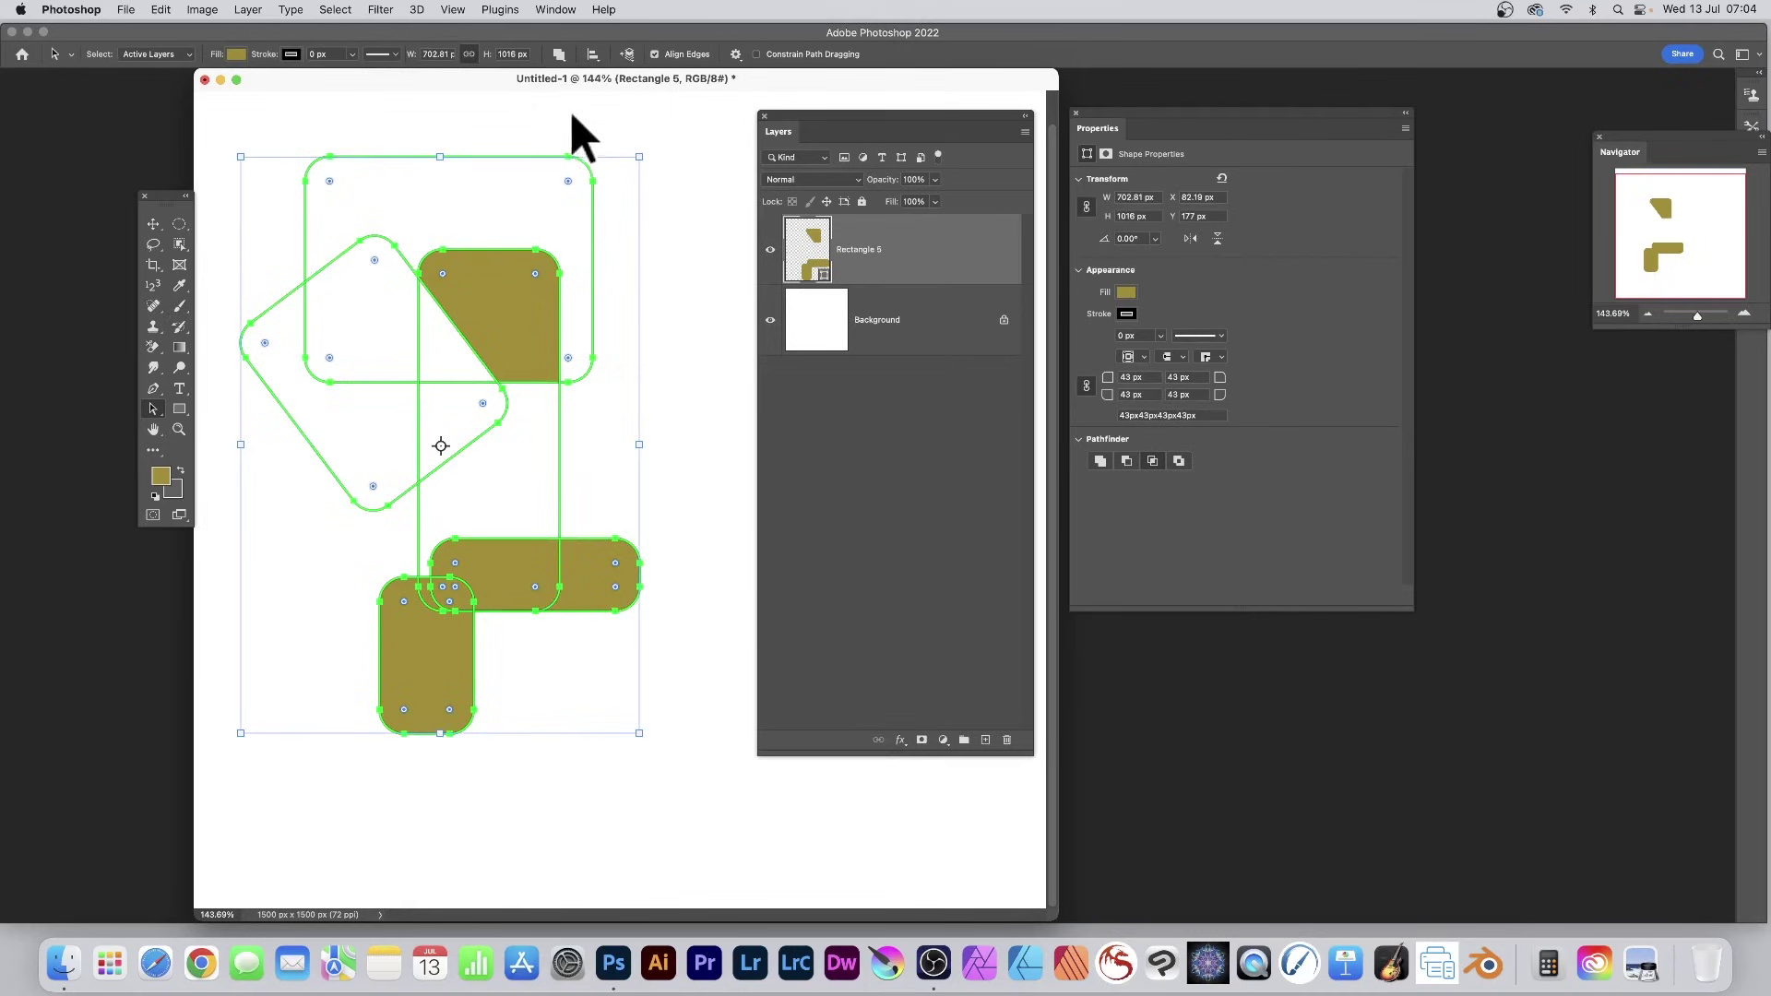
# Apply Merge Shape Components to Rectangle 5, leaving an olive wedge above an L shape.
pyautogui.click(560, 55)
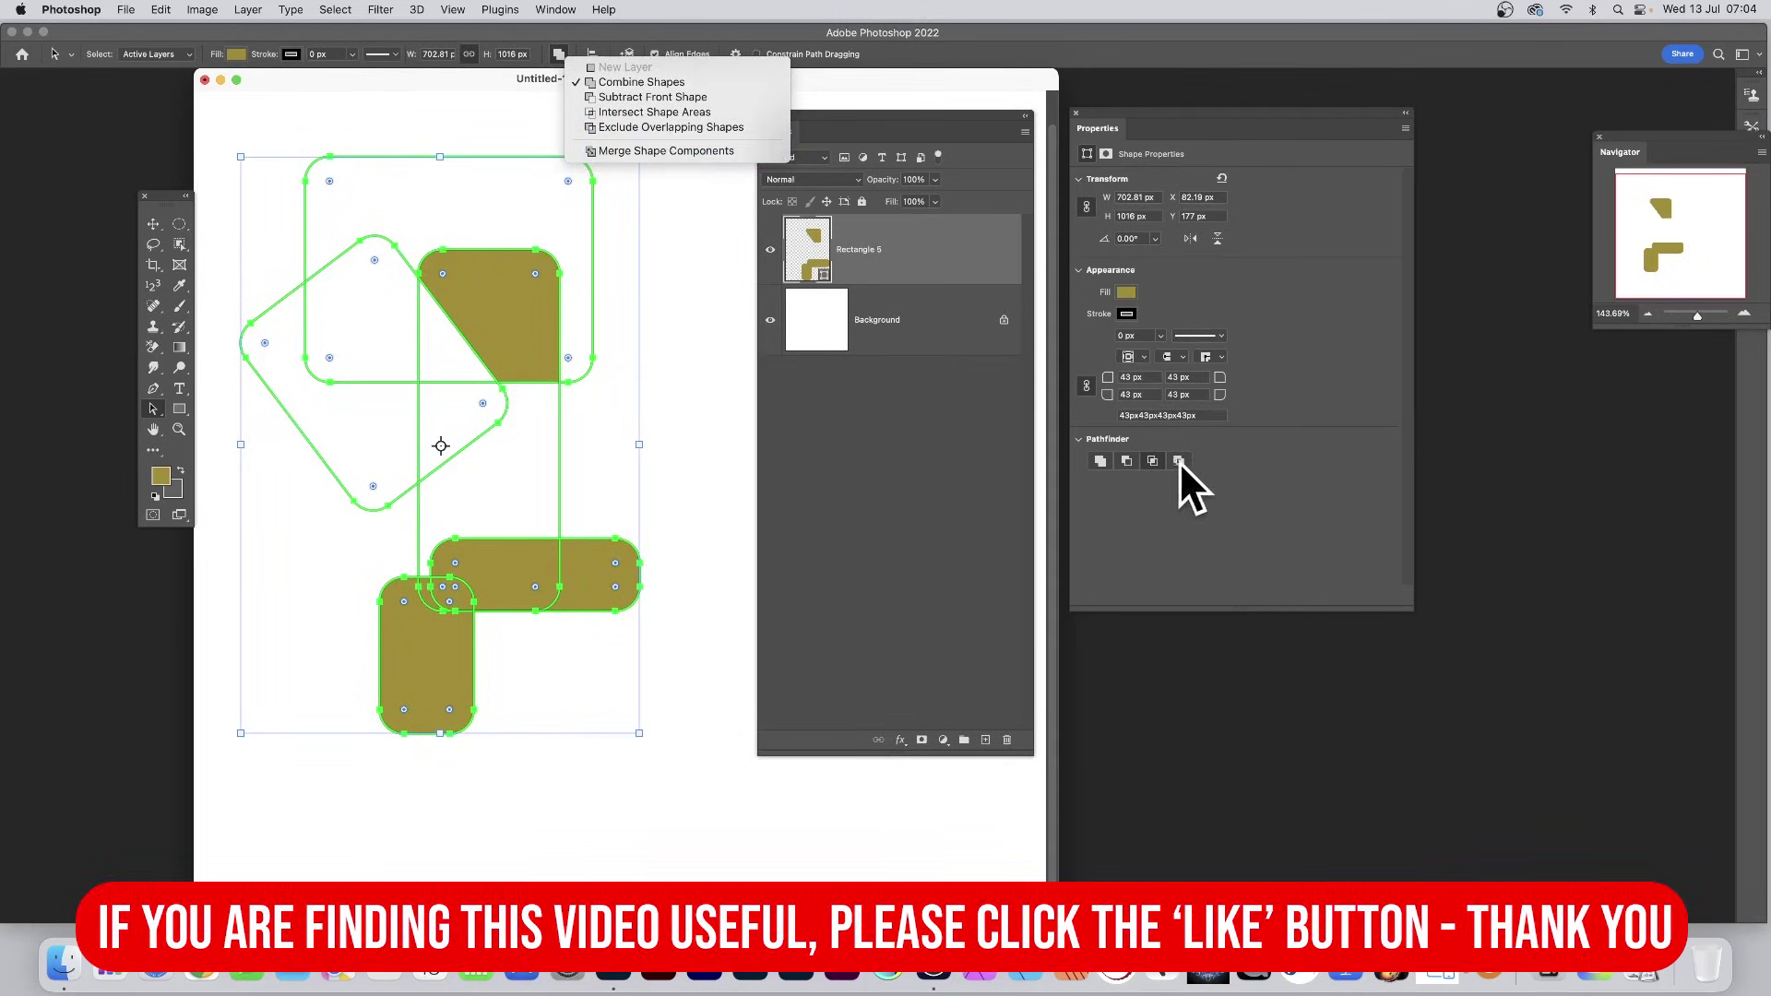
pyautogui.click(655, 151)
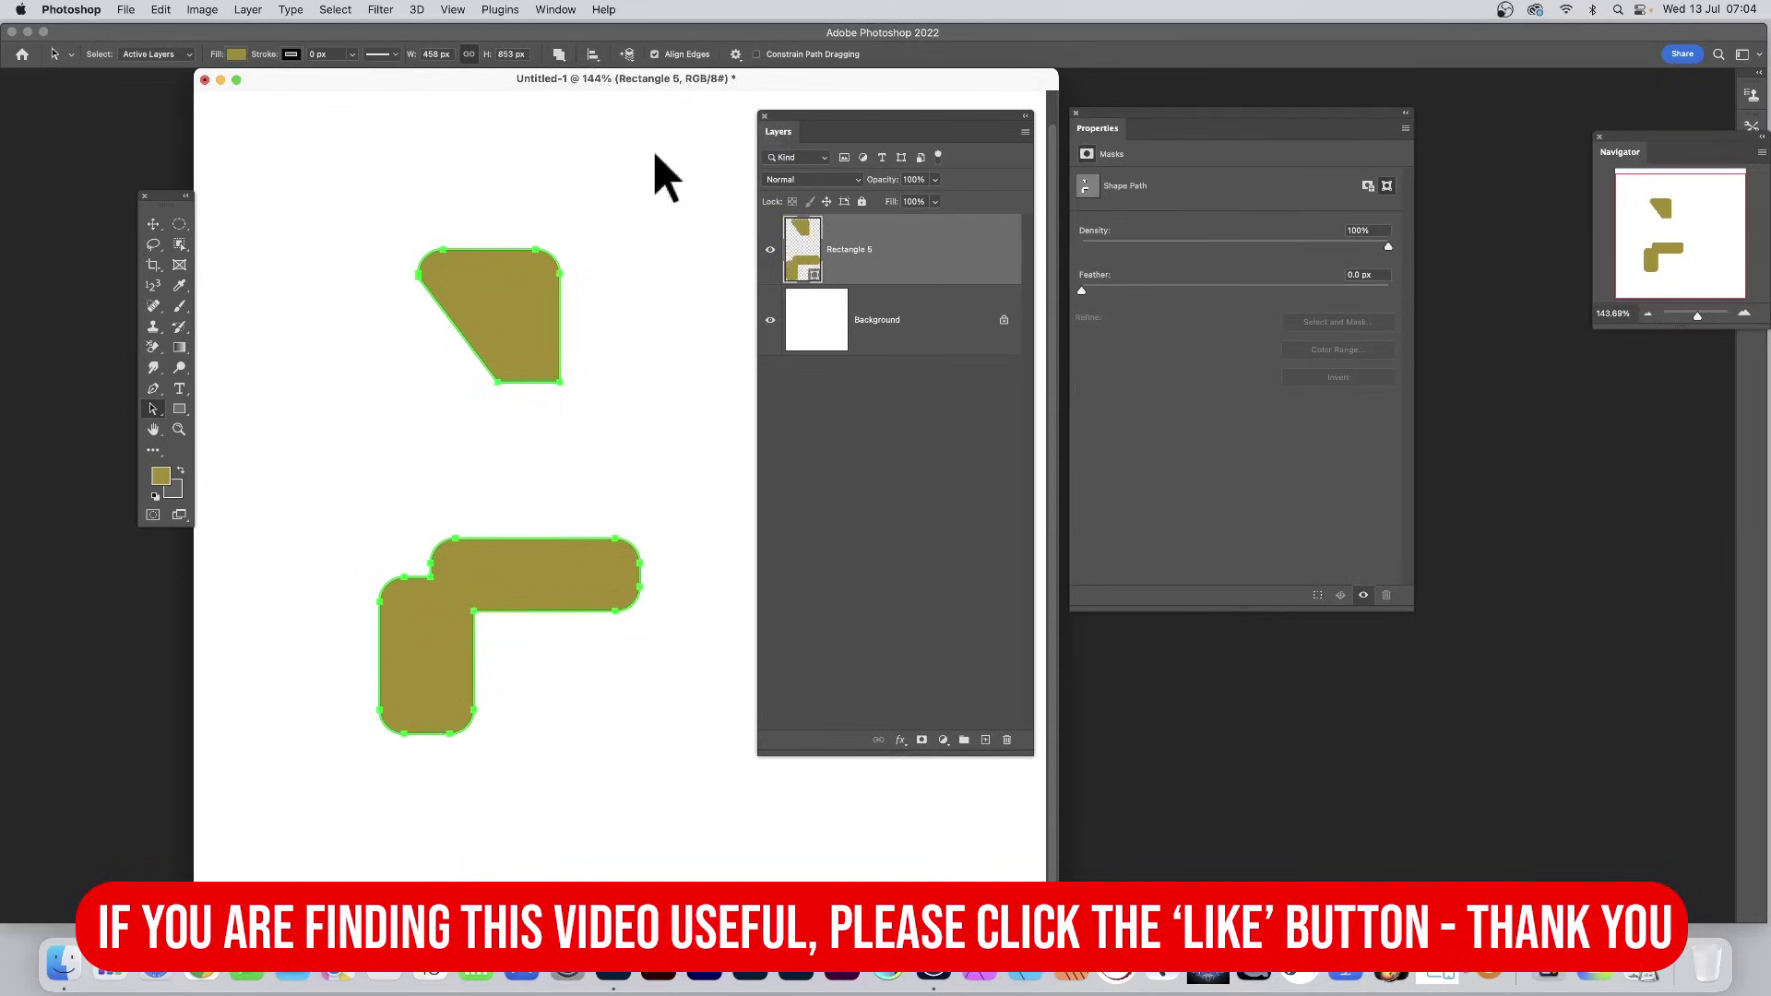